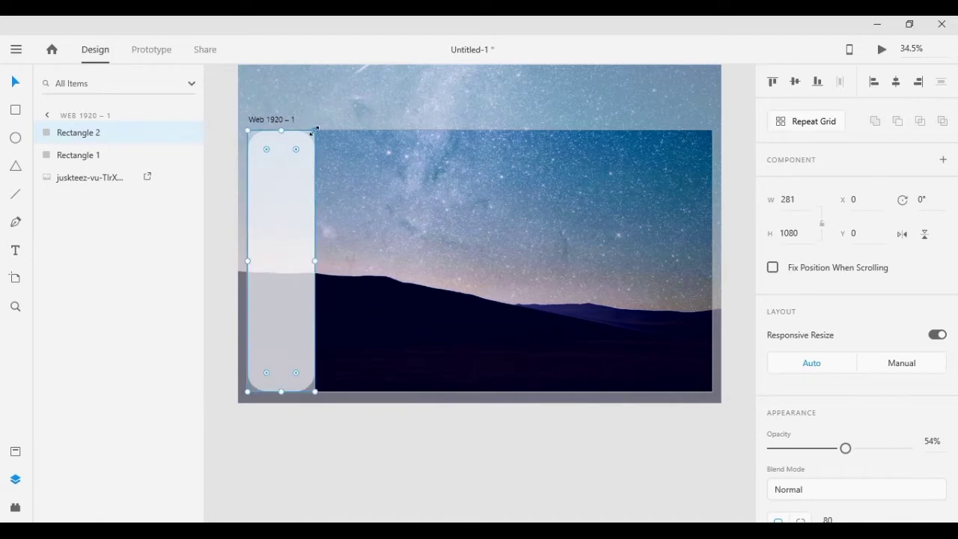
Shrink the rounded white rectangle to about 255 by 981 and centre it within the sidebar
{"action": "scroll", "coordinate": [628, 311], "scroll_direction": "up", "scroll_amount": 3}
{"action": "scroll", "coordinate": [628, 311], "scroll_direction": "right", "scroll_amount": 3}
{"action": "scroll", "coordinate": [628, 312], "scroll_direction": "up", "scroll_amount": 1}
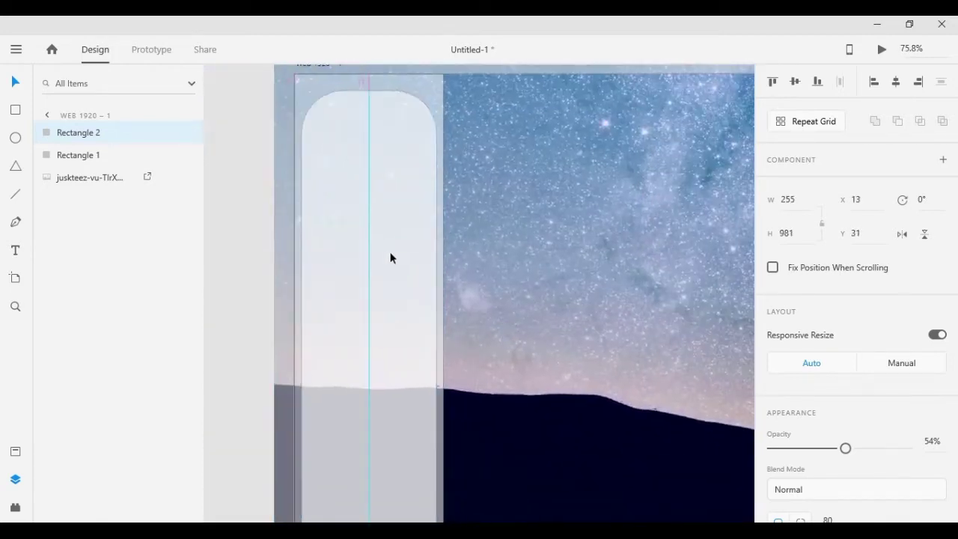
Add the text "Travels" near the upper end of the rounded sidebar panel and fill it white
{"action": "left_click", "coordinate": [89, 178]}
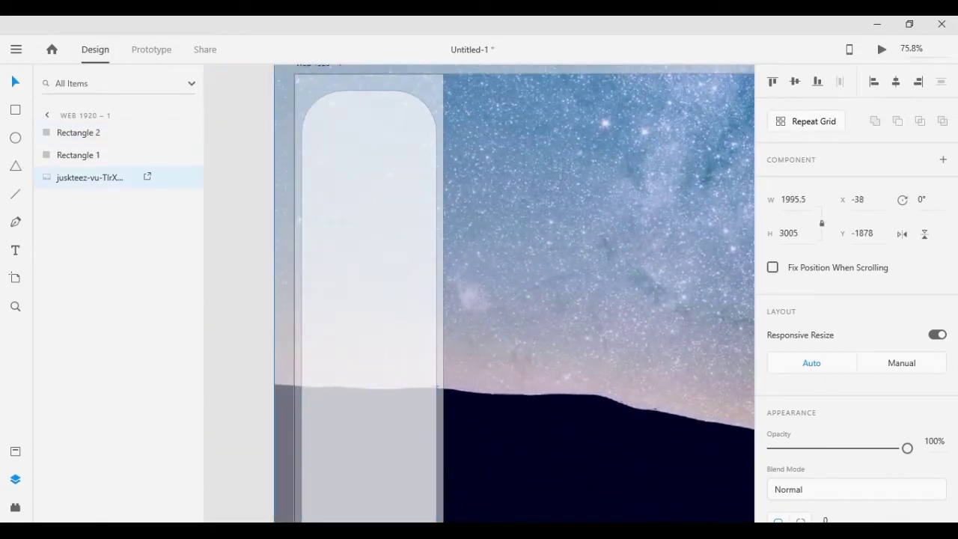
{"action": "left_click", "coordinate": [338, 127]}
{"action": "type", "text": "Travels"}
{"action": "scroll", "coordinate": [854, 299], "scroll_direction": "down", "scroll_amount": 3}
{"action": "left_click", "coordinate": [801, 363]}
{"action": "left_click", "coordinate": [590, 270]}
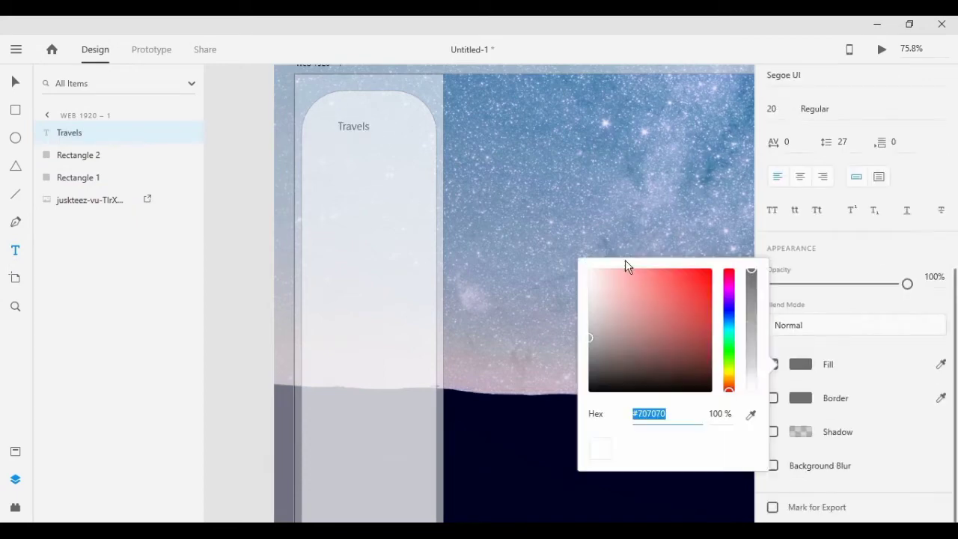
Set the Travels text to size 66 and centre it across the rounded panel
{"action": "left_click", "coordinate": [779, 109]}
{"action": "type", "text": "66"}
{"action": "key", "text": "Return"}
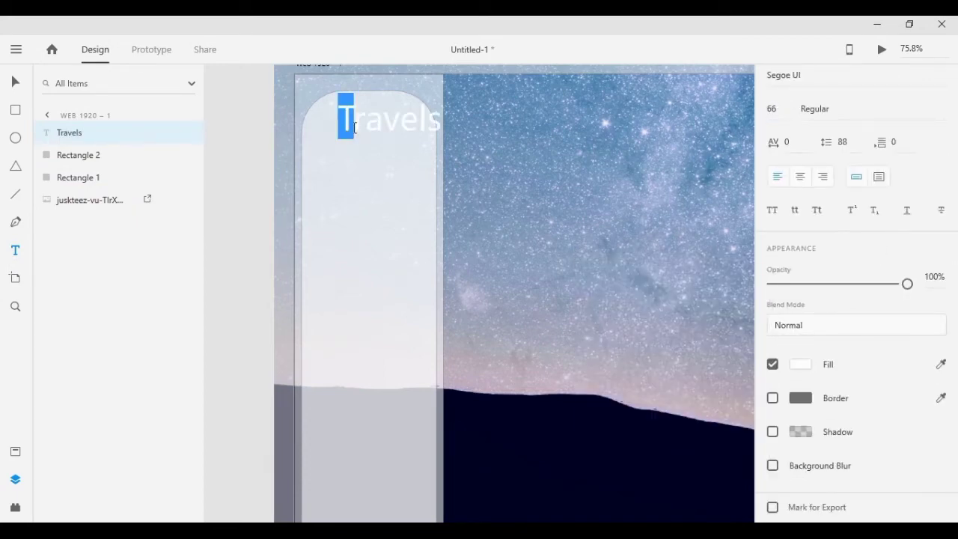
{"action": "left_click", "coordinate": [15, 81]}
{"action": "left_click_drag", "start_coordinate": [380, 137], "coordinate": [374, 134]}
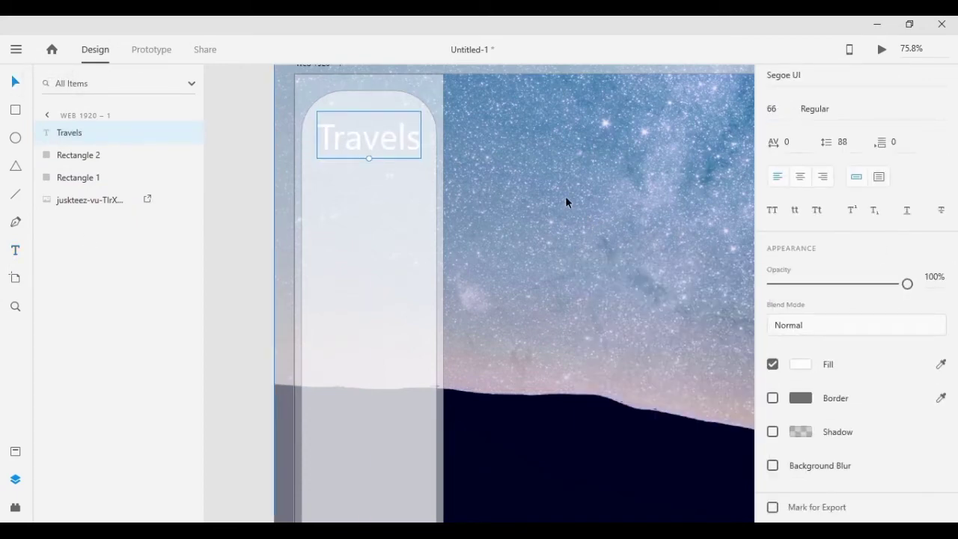
Lower the opacity of the rounded sidebar panel a little further
{"action": "scroll", "coordinate": [408, 120], "scroll_direction": "down", "scroll_amount": 5}
{"action": "left_click", "coordinate": [527, 410]}
{"action": "left_click", "coordinate": [303, 226]}
{"action": "scroll", "coordinate": [853, 262], "scroll_direction": "down", "scroll_amount": 3}
{"action": "left_click_drag", "start_coordinate": [846, 315], "coordinate": [821, 314]}
{"action": "key", "text": "Escape"}
{"action": "left_click", "coordinate": [317, 170]}
{"action": "left_click", "coordinate": [448, 418]}
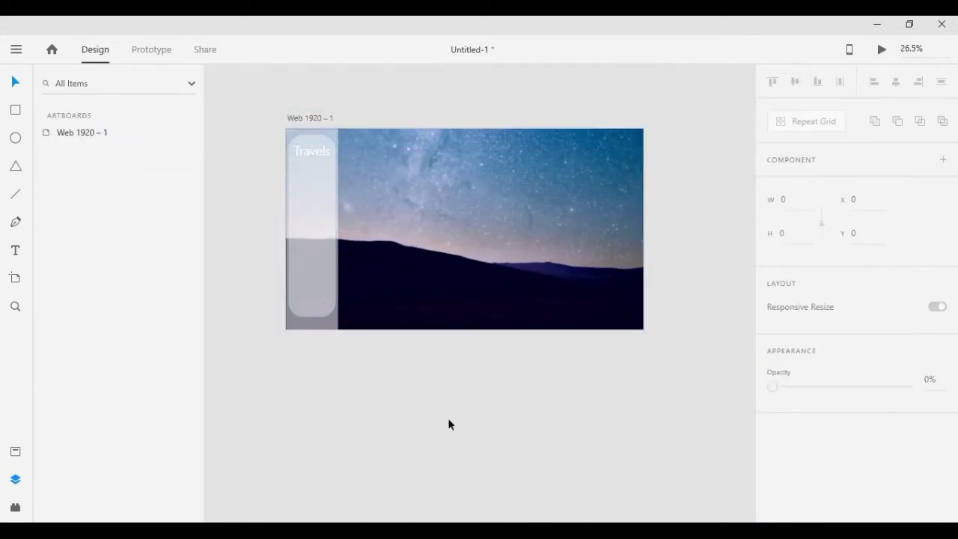
Draw a large rectangle over the area beside the sidebar, with a white border of size 2 and no fill
{"action": "key", "text": "r"}
{"action": "mouse_move", "coordinate": [355, 138]}
{"action": "left_mouse_down"}
{"action": "mouse_move", "coordinate": [566, 188]}
{"action": "mouse_move", "coordinate": [635, 310]}
{"action": "left_mouse_up"}
{"action": "scroll", "coordinate": [854, 300], "scroll_direction": "down", "scroll_amount": 5}
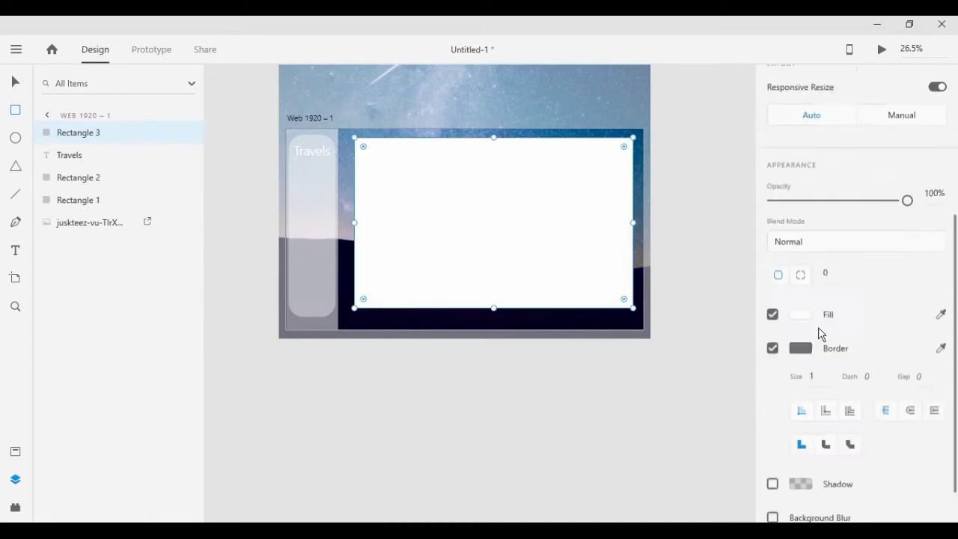
{"action": "left_click", "coordinate": [800, 261]}
{"action": "left_click", "coordinate": [808, 324]}
{"action": "type", "text": "2"}
{"action": "left_click", "coordinate": [773, 262]}
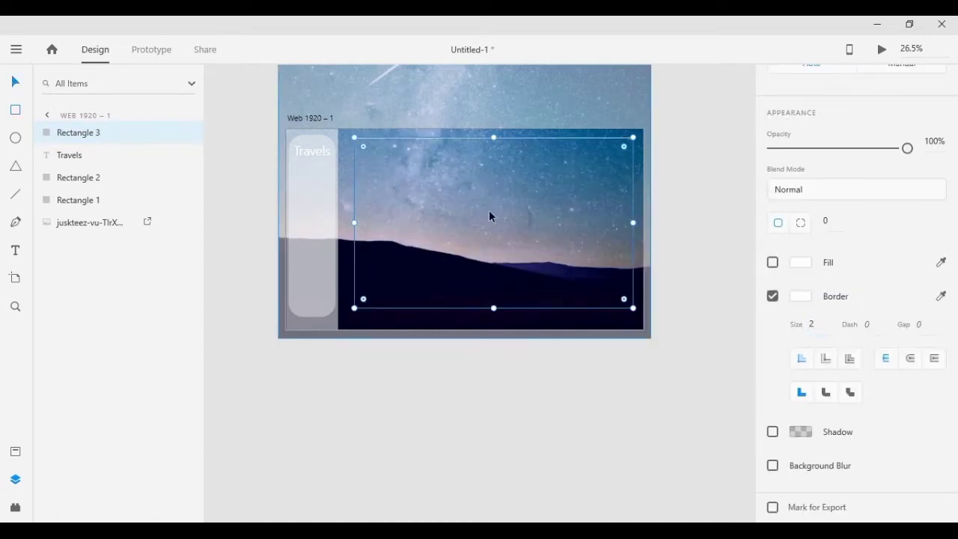
Shift the outlined rectangle slightly upward and shorten it a little from its lower edge
{"action": "left_click", "coordinate": [489, 210]}
{"action": "left_click", "coordinate": [633, 202]}
{"action": "mouse_move", "coordinate": [633, 202]}
{"action": "left_mouse_down"}
{"action": "mouse_move", "coordinate": [627, 194]}
{"action": "mouse_move", "coordinate": [636, 199]}
{"action": "mouse_move", "coordinate": [630, 209]}
{"action": "left_mouse_up"}
{"action": "key", "text": "Escape"}
{"action": "left_click", "coordinate": [632, 209]}
{"action": "left_click", "coordinate": [498, 338]}
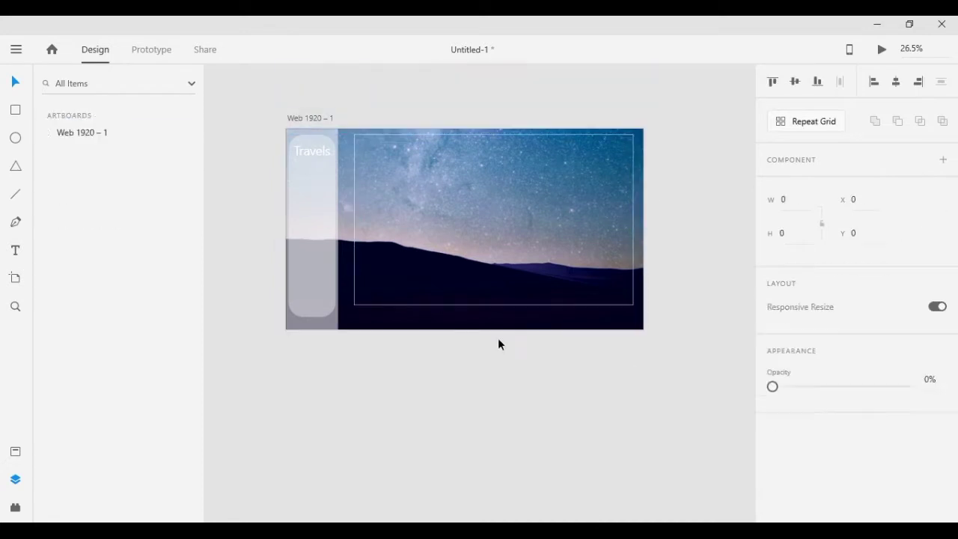
{"action": "left_click_drag", "start_coordinate": [491, 307], "coordinate": [492, 301]}
{"action": "left_click", "coordinate": [544, 437]}
Duplicate the Travels text four times in a row along the frame's upper edge and change the first copy to "About"
{"action": "left_click_drag", "start_coordinate": [312, 157], "coordinate": [527, 152]}
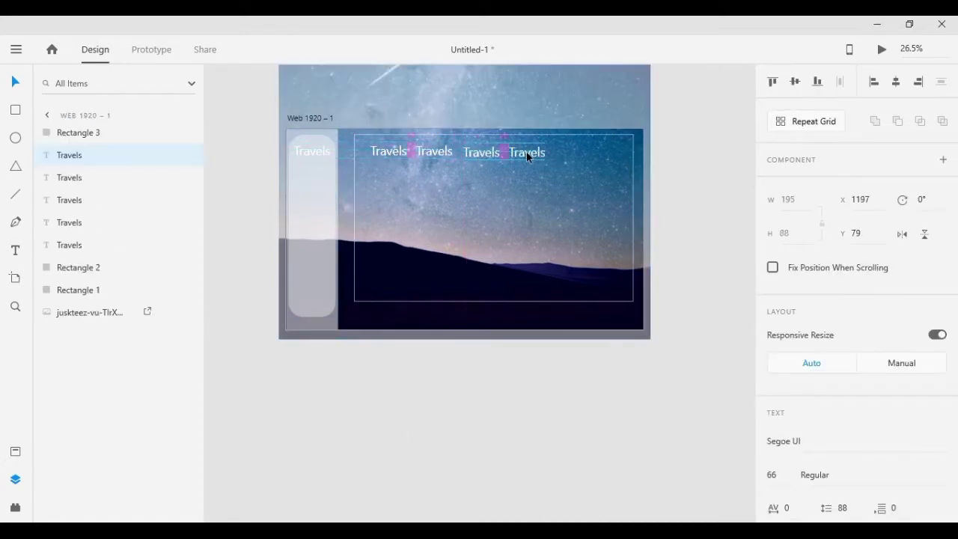
{"action": "key", "text": "Escape"}
{"action": "key", "text": "t"}
{"action": "double_click", "coordinate": [389, 152]}
{"action": "type", "text": "Baout"}
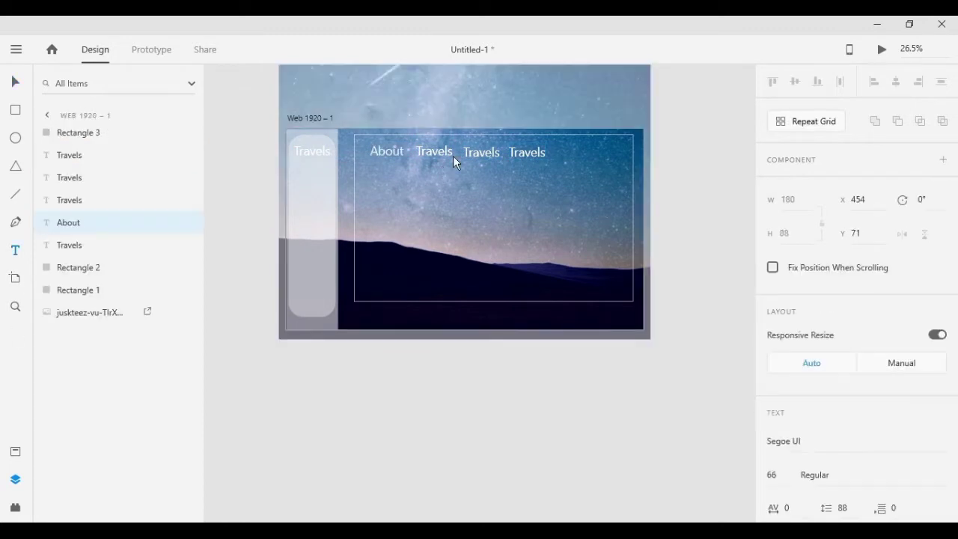
Change the remaining three copies in the row to "Trips", "Blogs" and "Contact Us"
{"action": "double_click", "coordinate": [442, 153]}
{"action": "type", "text": "Trips"}
{"action": "double_click", "coordinate": [481, 151]}
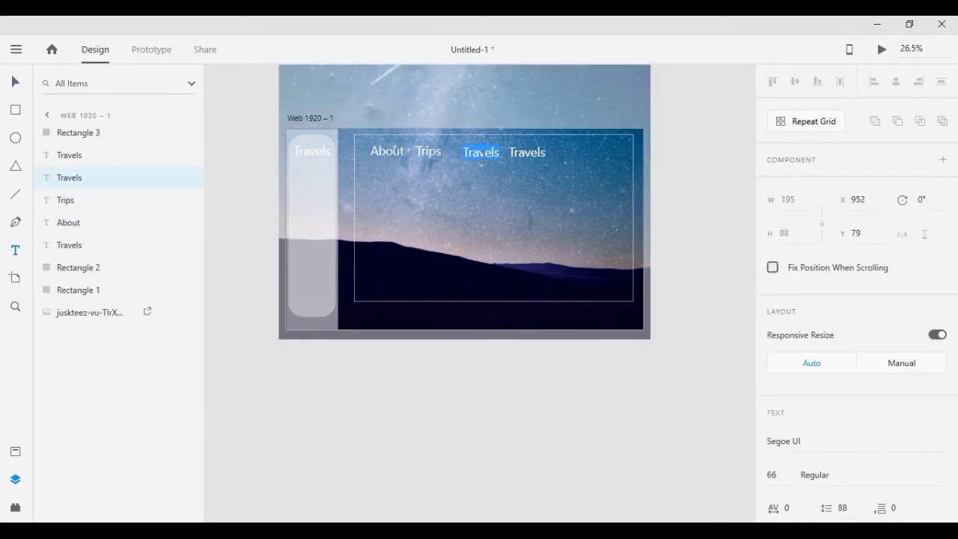
{"action": "double_click", "coordinate": [528, 153]}
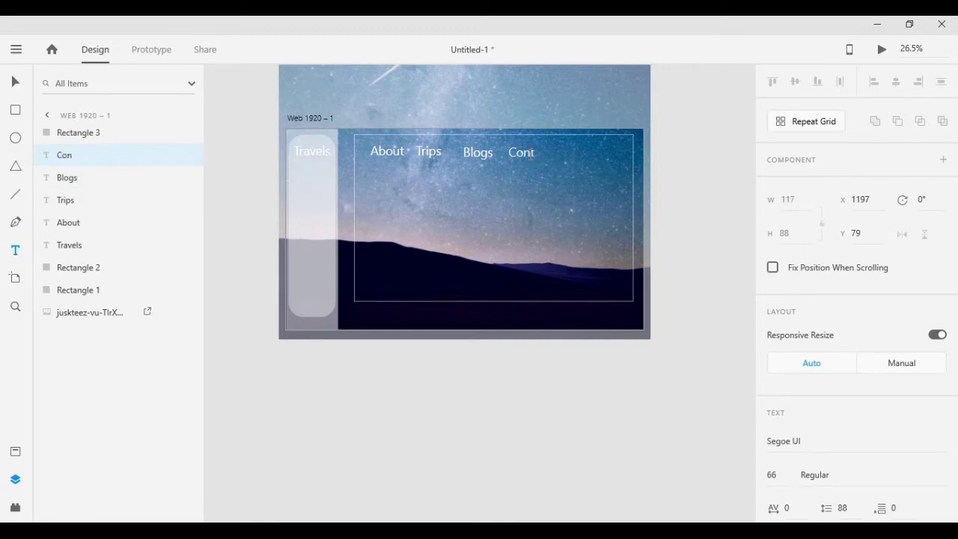
{"action": "key", "text": "Escape"}
Scale the four navigation labels down together to a text size of about 47
{"action": "left_click_drag", "start_coordinate": [576, 161], "coordinate": [452, 169]}
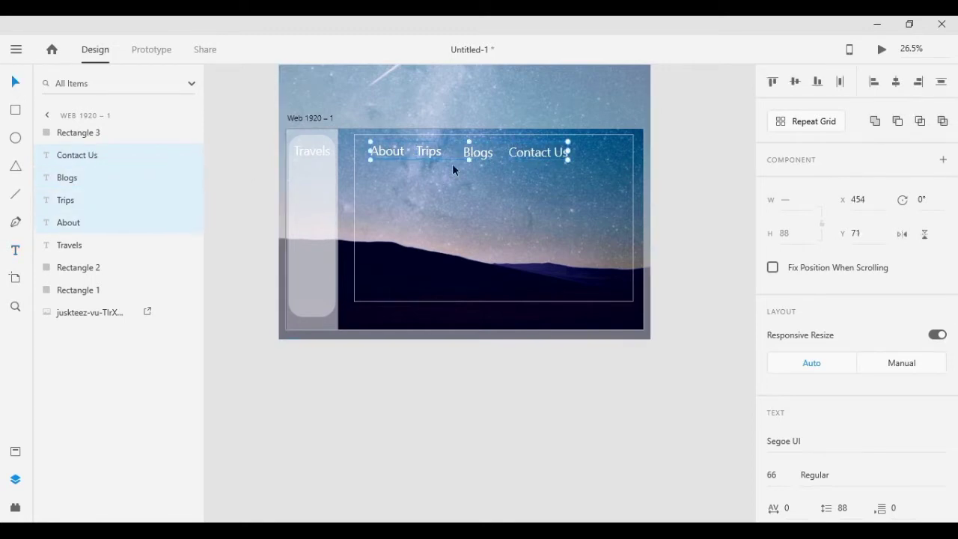
{"action": "left_click_drag", "start_coordinate": [569, 142], "coordinate": [560, 147]}
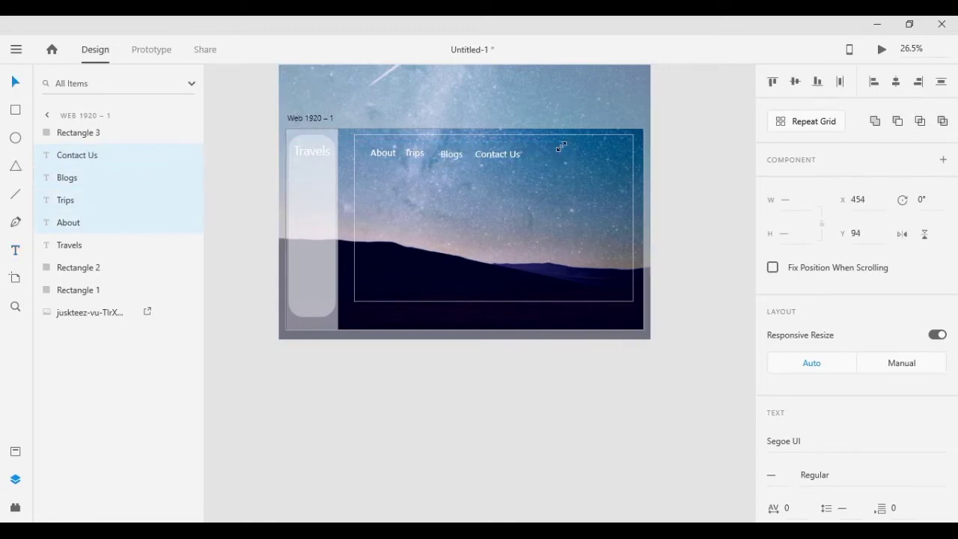
{"action": "left_click", "coordinate": [532, 438]}
Draw a rectangle about 376 by 105 below the navigation labels and fully round its corners into a button shape
{"action": "scroll", "coordinate": [469, 409], "scroll_direction": "up", "scroll_amount": 3}
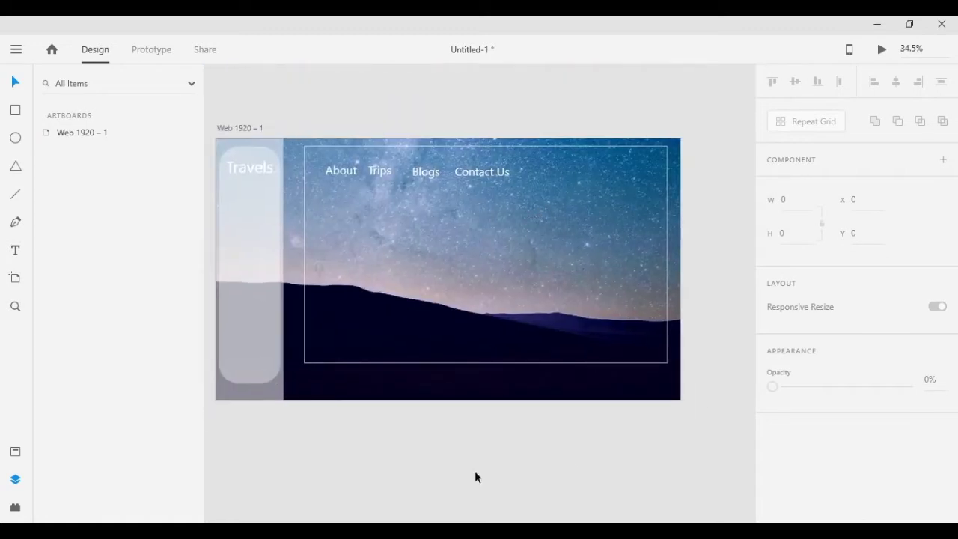
{"action": "key", "text": "r"}
{"action": "left_click_drag", "start_coordinate": [364, 192], "coordinate": [454, 221]}
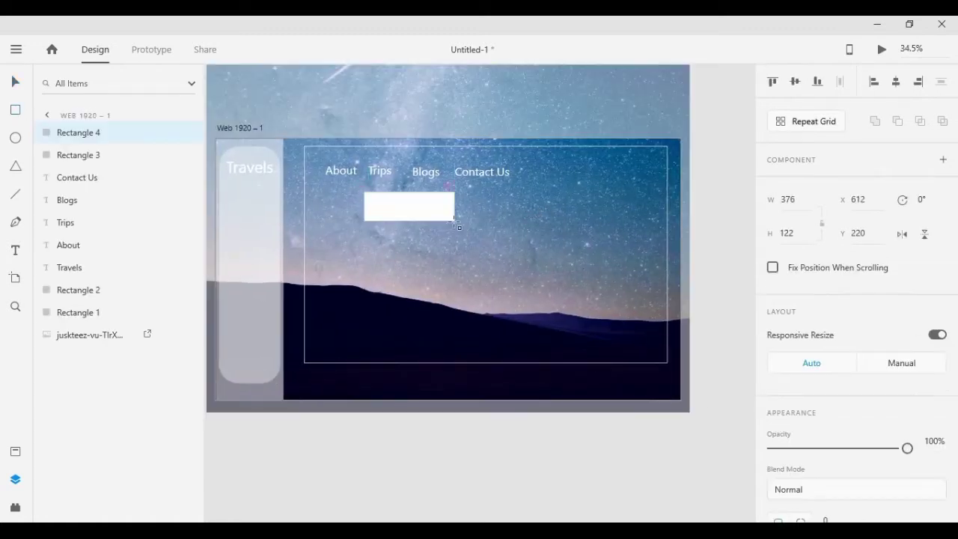
{"action": "left_click_drag", "start_coordinate": [373, 202], "coordinate": [378, 206]}
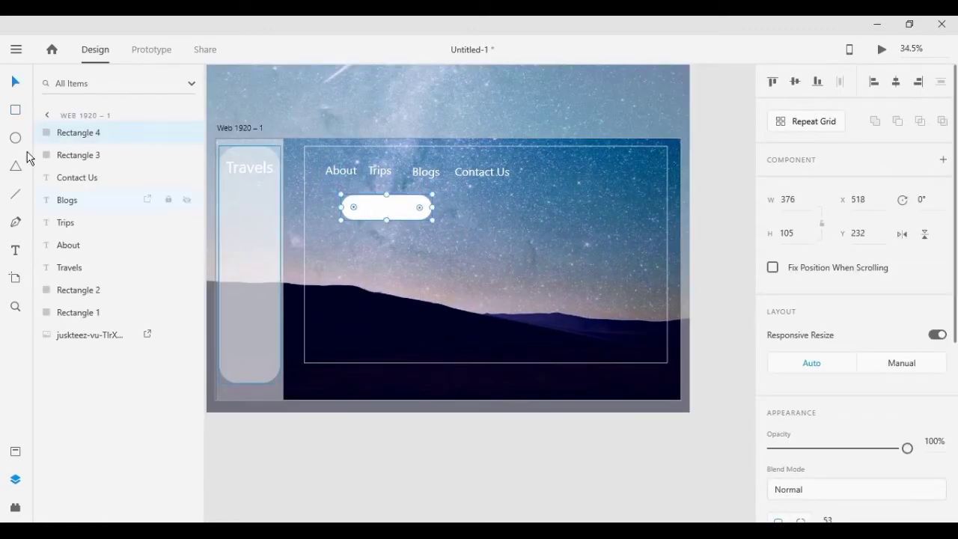
Lower the opacity of the rounded button so it becomes semi-transparent
{"action": "left_click", "coordinate": [340, 171]}
{"action": "left_click", "coordinate": [386, 207]}
{"action": "scroll", "coordinate": [853, 337], "scroll_direction": "down", "scroll_amount": 3}
{"action": "left_click_drag", "start_coordinate": [907, 250], "coordinate": [860, 250]}
Copy the About label onto the rounded button and bring the copy to the front
{"action": "left_click_drag", "start_coordinate": [347, 174], "coordinate": [386, 204]}
{"action": "right_click", "coordinate": [389, 202]}
{"action": "left_click", "coordinate": [629, 386]}
Change the copied label to "Subscribe to Us" and fit it within the button
{"action": "double_click", "coordinate": [385, 204]}
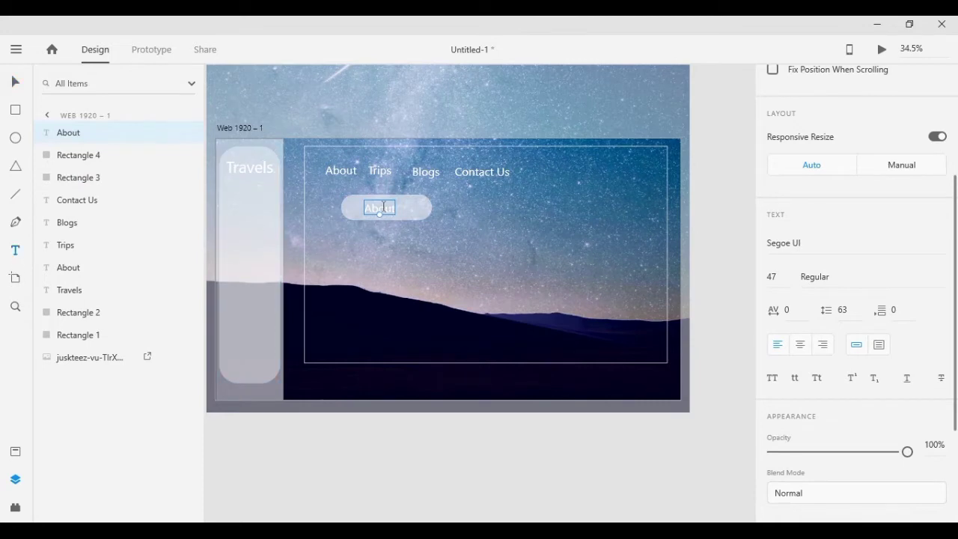
{"action": "type", "text": "Subscribe to Us"}
{"action": "key", "text": "Escape"}
{"action": "left_click_drag", "start_coordinate": [405, 210], "coordinate": [393, 211]}
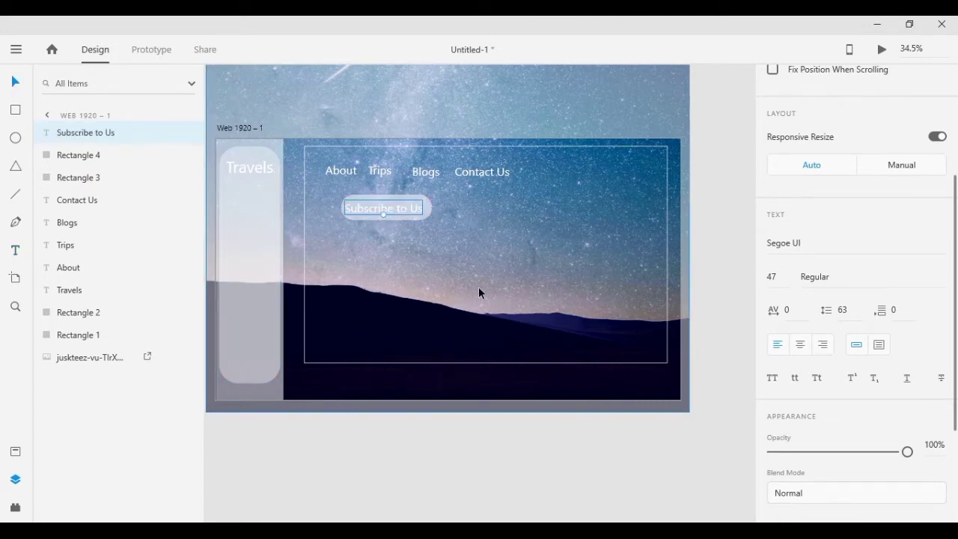
Duplicate the About label below the subscribe button and change the copy to "Desert destination" on two lines
{"action": "scroll", "coordinate": [468, 280], "scroll_direction": "up", "scroll_amount": 5}
{"action": "left_click", "coordinate": [533, 363]}
{"action": "scroll", "coordinate": [532, 346], "scroll_direction": "down", "scroll_amount": 6}
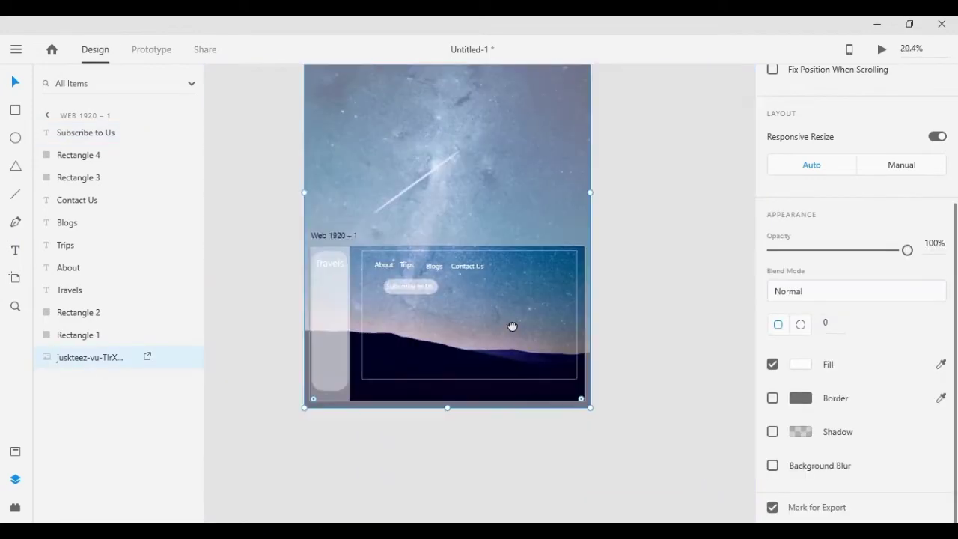
{"action": "left_click", "coordinate": [538, 479]}
{"action": "scroll", "coordinate": [466, 457], "scroll_direction": "up", "scroll_amount": 4}
{"action": "left_click_drag", "start_coordinate": [317, 131], "coordinate": [332, 225]}
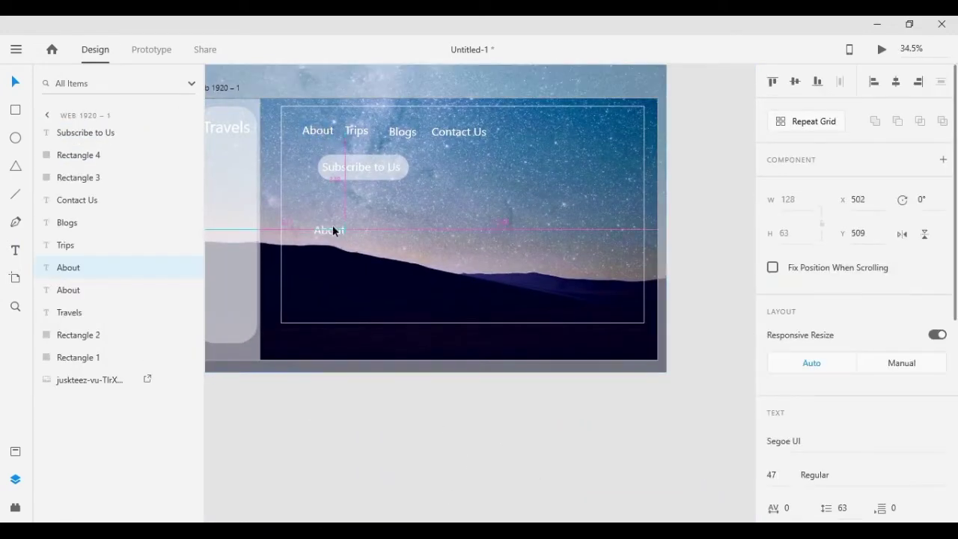
{"action": "type", "text": "Desert"}
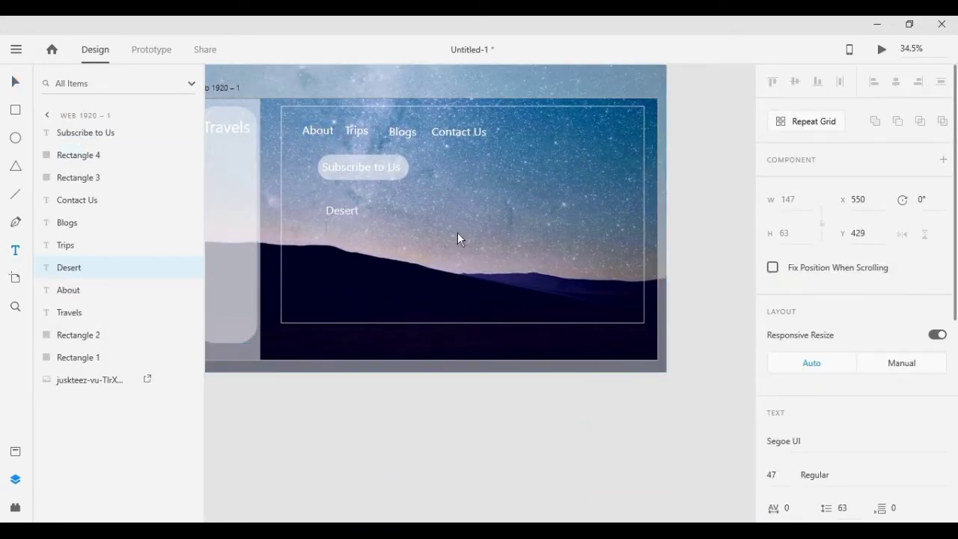
{"action": "key", "text": "Return"}
{"action": "type", "text": "destination"}
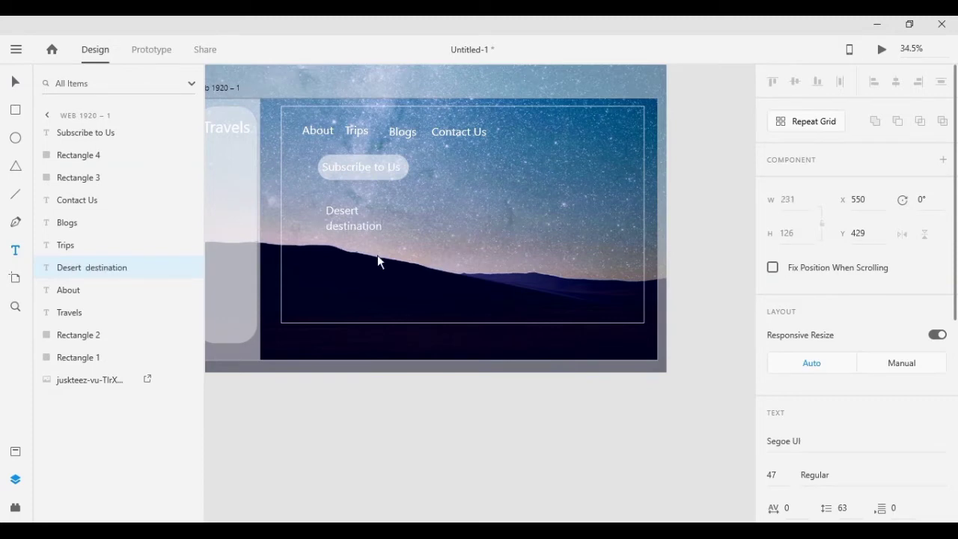
Set the Desert destination heading to size 66 and align its start with the subscribe button
{"action": "key", "text": "ctrl+a"}
{"action": "scroll", "coordinate": [854, 299], "scroll_direction": "down", "scroll_amount": 5}
{"action": "left_click", "coordinate": [771, 131]}
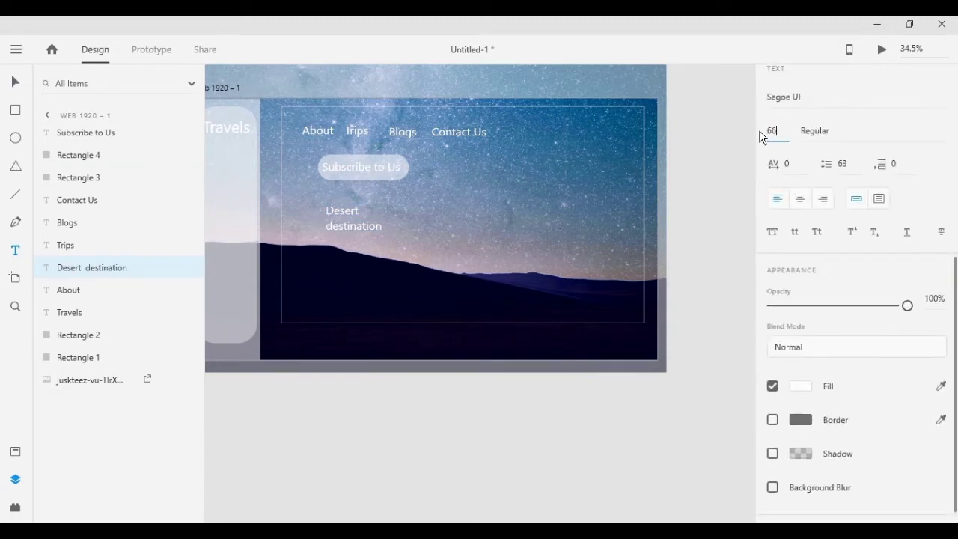
{"action": "key", "text": "Return"}
{"action": "key", "text": "Escape"}
{"action": "left_click_drag", "start_coordinate": [359, 229], "coordinate": [351, 224]}
{"action": "left_click", "coordinate": [436, 289]}
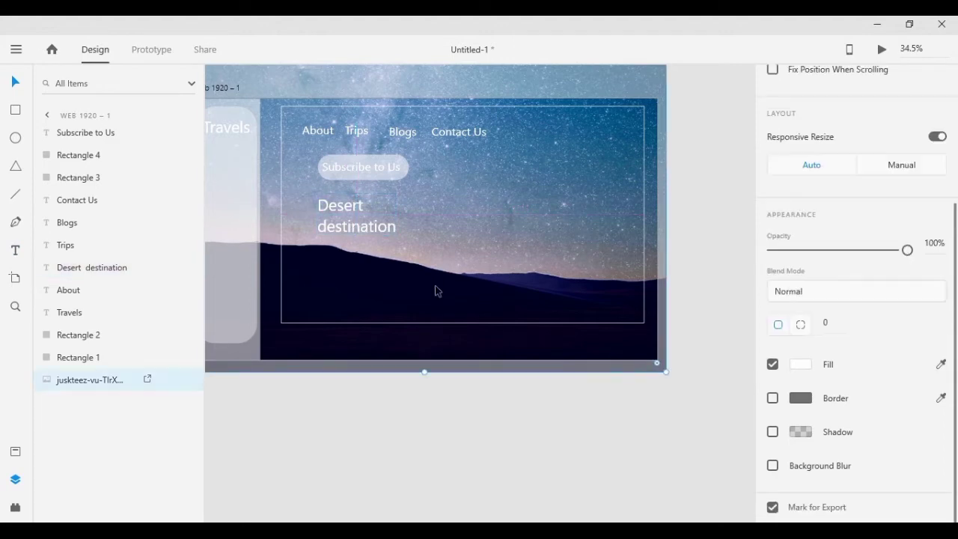
Duplicate the About label below the heading and replace its text with the pasted Lorem Ipsum sentence
{"action": "left_click_drag", "start_coordinate": [316, 129], "coordinate": [321, 269]}
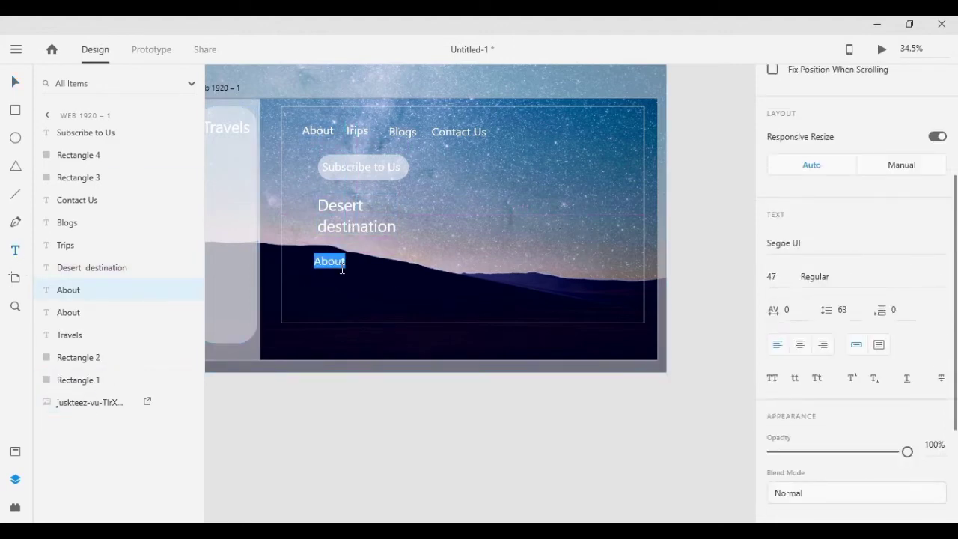
{"action": "key", "text": "ctrl+a"}
{"action": "key", "text": "ctrl+v"}
{"action": "key", "text": "Escape"}
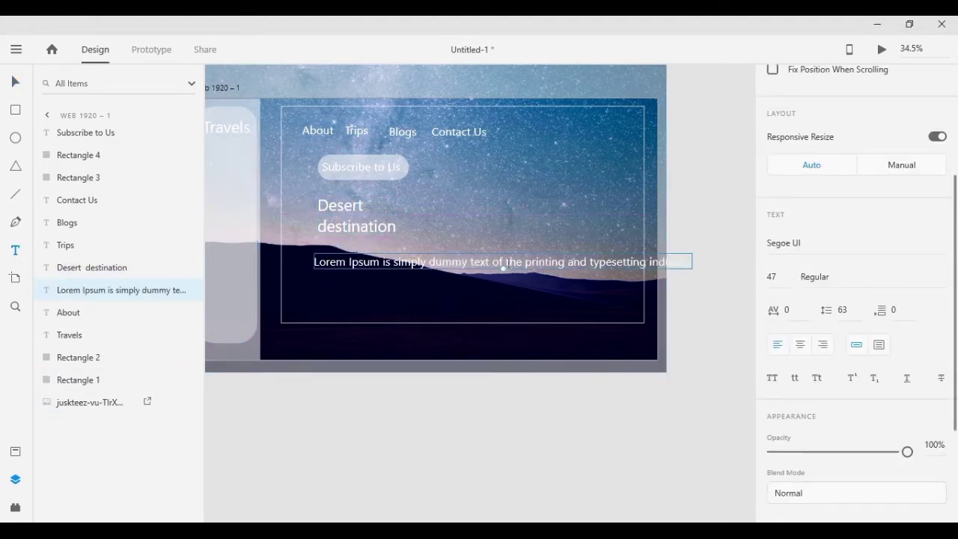
Narrow the Lorem Ipsum text box so it wraps onto two lines, and place it just below the heading
{"action": "left_click_drag", "start_coordinate": [693, 261], "coordinate": [517, 264]}
{"action": "left_click_drag", "start_coordinate": [428, 284], "coordinate": [409, 276]}
{"action": "left_click", "coordinate": [452, 400]}
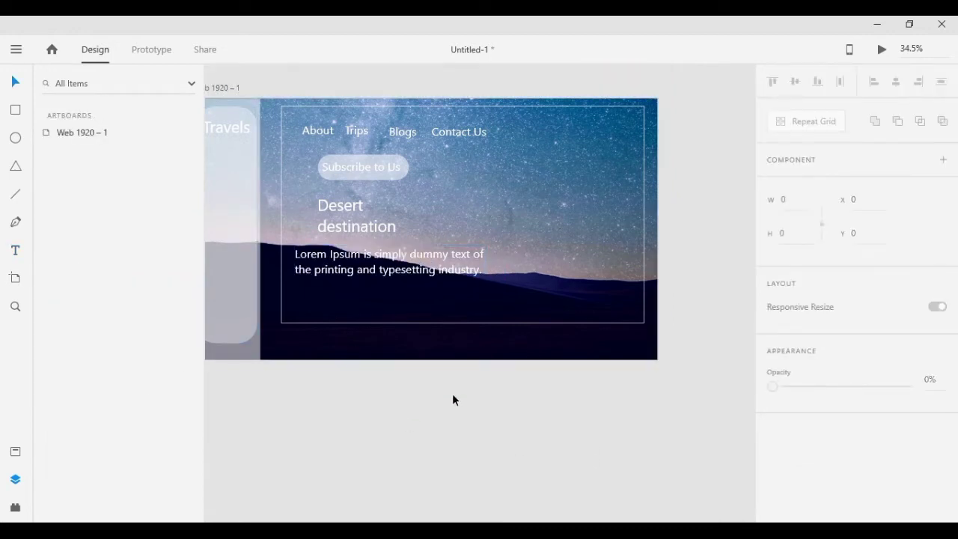
Break the Lorem Ipsum text after "dummy" so the rest of the sentence runs on the second line
{"action": "key", "text": "t"}
{"action": "left_click", "coordinate": [446, 256]}
{"action": "key", "text": "Return"}
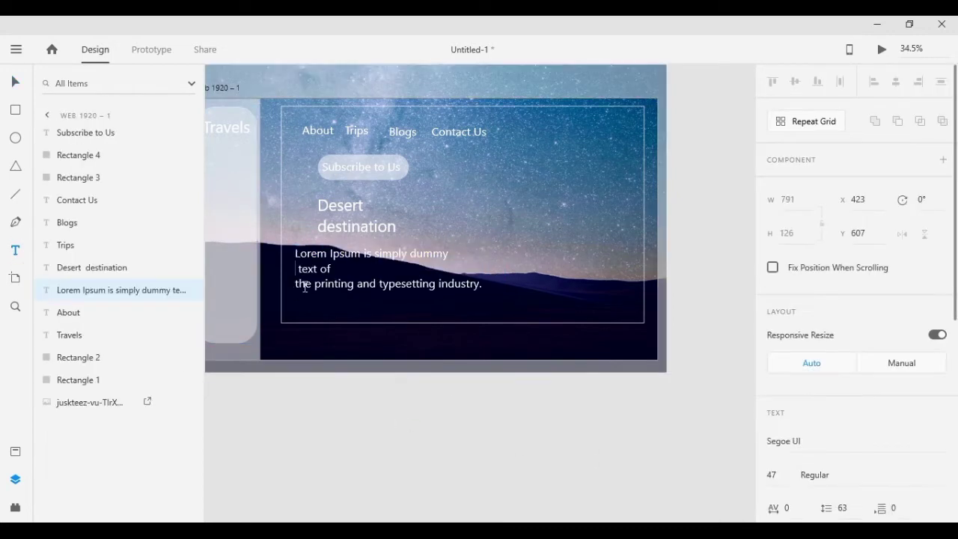
{"action": "key", "text": "Escape"}
Set the Lorem Ipsum text size to 30
{"action": "scroll", "coordinate": [770, 267], "scroll_direction": "down", "scroll_amount": 3}
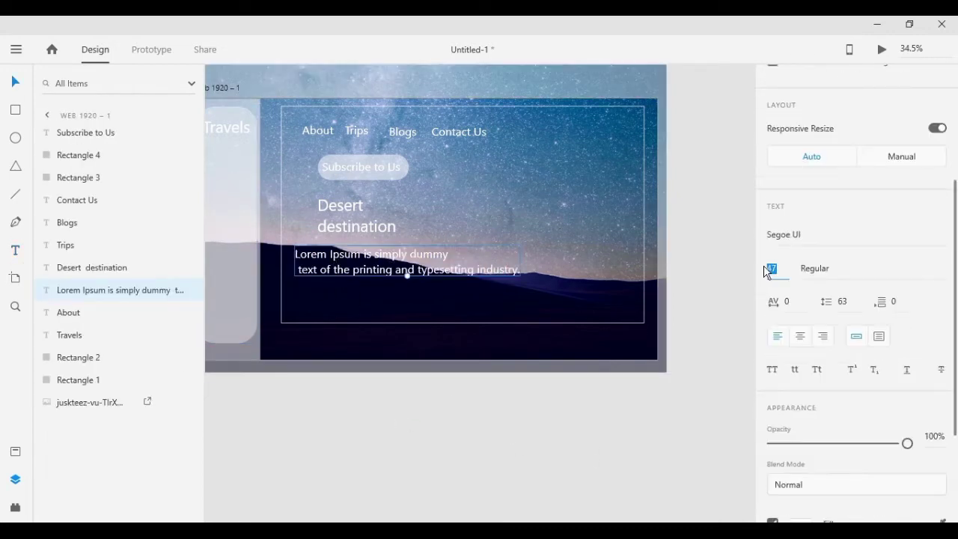
{"action": "left_click", "coordinate": [771, 268]}
{"action": "type", "text": "30"}
{"action": "key", "text": "Return"}
{"action": "left_click", "coordinate": [377, 447]}
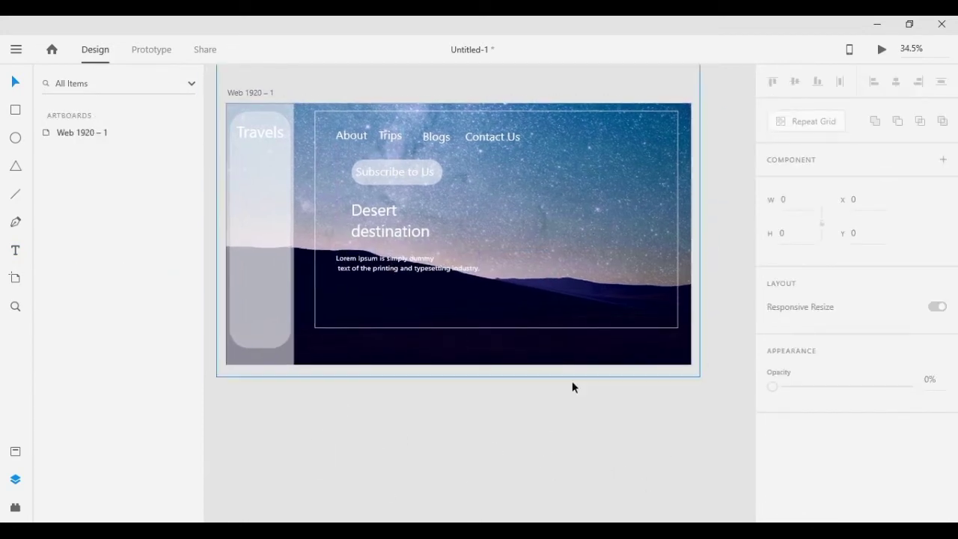
Draw a fully rounded bar about 215 by 47 beside the Contact Us label and lower its opacity
{"action": "scroll", "coordinate": [556, 359], "scroll_direction": "up", "scroll_amount": 5}
{"action": "scroll", "coordinate": [454, 168], "scroll_direction": "up", "scroll_amount": 3}
{"action": "left_click_drag", "start_coordinate": [454, 162], "coordinate": [559, 183]}
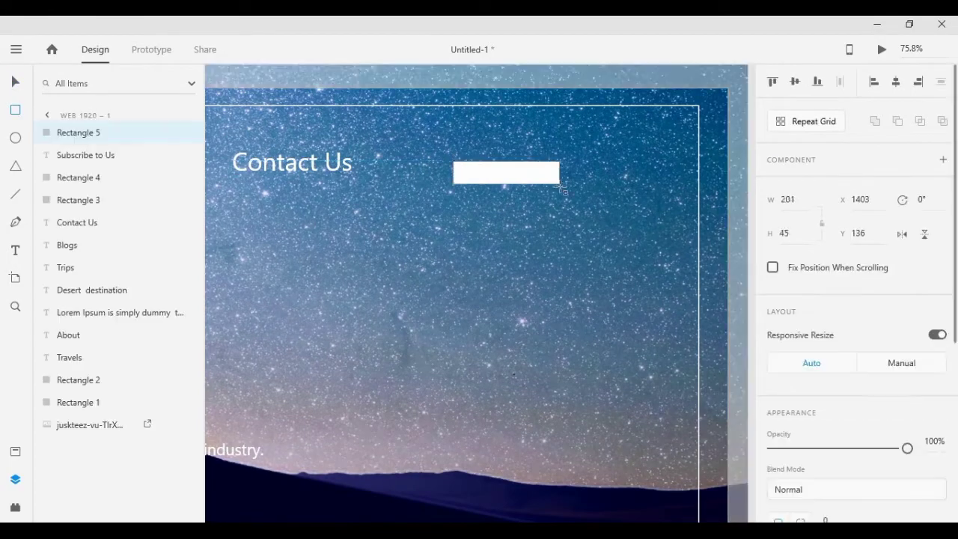
{"action": "scroll", "coordinate": [840, 307], "scroll_direction": "down", "scroll_amount": 2}
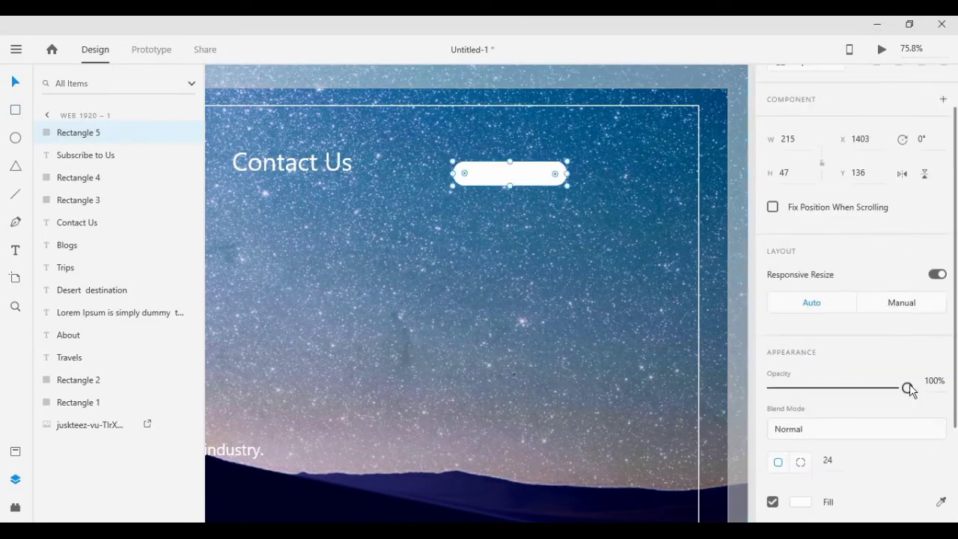
{"action": "left_click_drag", "start_coordinate": [907, 387], "coordinate": [849, 387]}
{"action": "scroll", "coordinate": [470, 241], "scroll_direction": "up", "scroll_amount": 4}
{"action": "left_click", "coordinate": [16, 139]}
{"action": "mouse_move", "coordinate": [398, 196]}
{"action": "left_mouse_down"}
{"action": "mouse_move", "coordinate": [438, 228]}
{"action": "mouse_move", "coordinate": [434, 238]}
{"action": "mouse_move", "coordinate": [488, 254]}
{"action": "left_mouse_up"}
{"action": "key", "text": "ctrl+z"}
Draw a circle about 19 high and a short diagonal line about 12 by 5 inside the rounded bar as magnifier parts
{"action": "scroll", "coordinate": [479, 292], "scroll_direction": "up", "scroll_amount": 2}
{"action": "left_click", "coordinate": [16, 133]}
{"action": "key", "text": "ctrl+z"}
{"action": "left_click", "coordinate": [16, 193]}
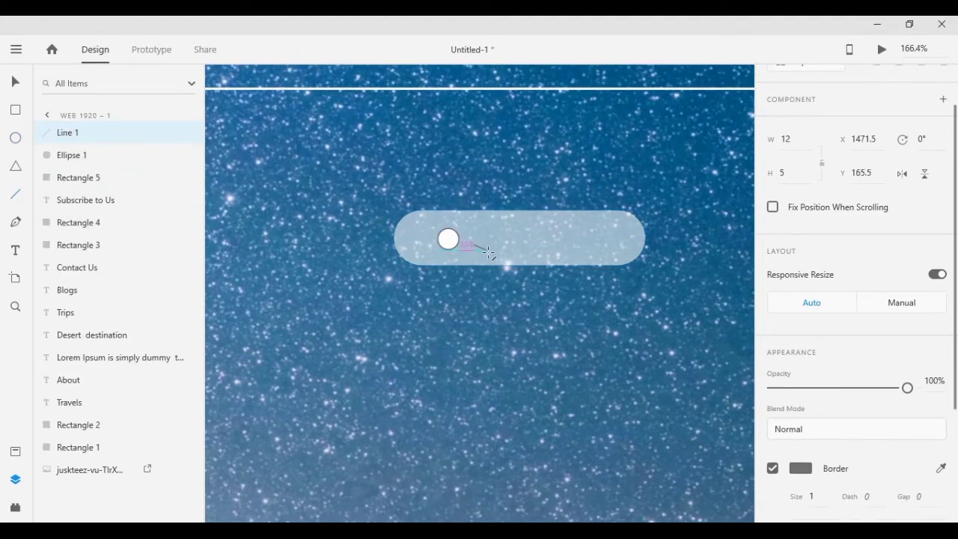
Move the circle nearer the bar's left end, remove its fill and give it a white border of size 3
{"action": "left_click", "coordinate": [15, 83]}
{"action": "left_click", "coordinate": [448, 239]}
{"action": "scroll", "coordinate": [920, 423], "scroll_direction": "down", "scroll_amount": 3}
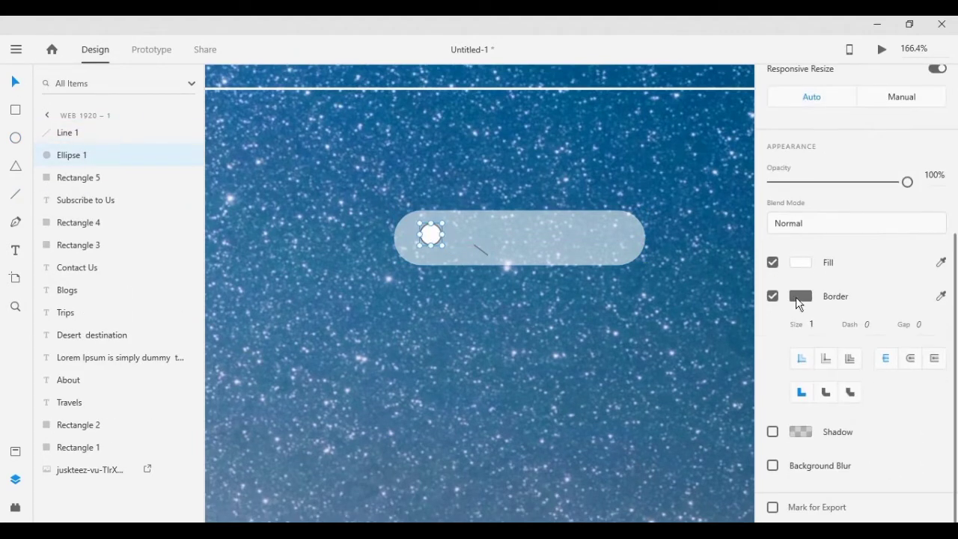
{"action": "left_click", "coordinate": [800, 296]}
{"action": "left_click", "coordinate": [669, 454]}
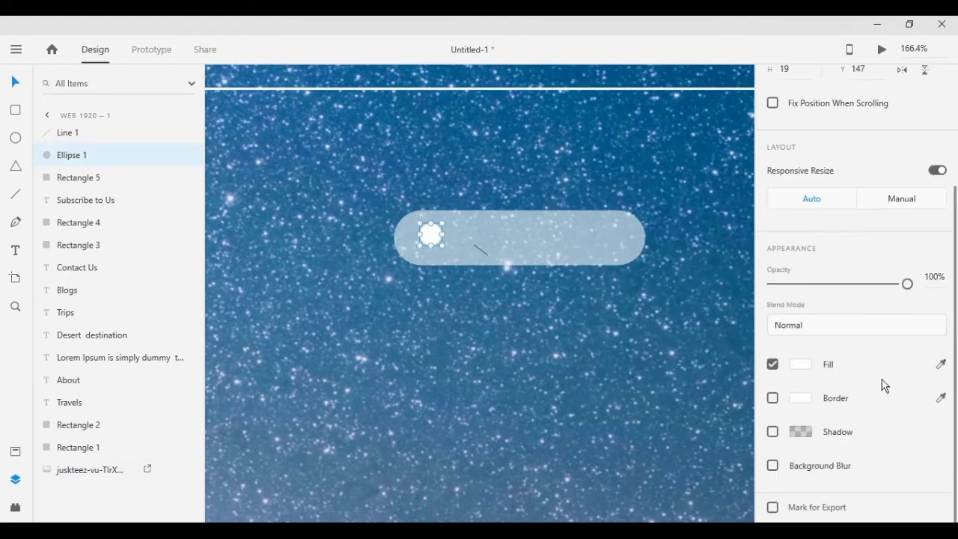
Make the diagonal line white with size 3 and attach it to the ring as the magnifier's handle
{"action": "left_click", "coordinate": [482, 255]}
{"action": "left_click", "coordinate": [800, 296]}
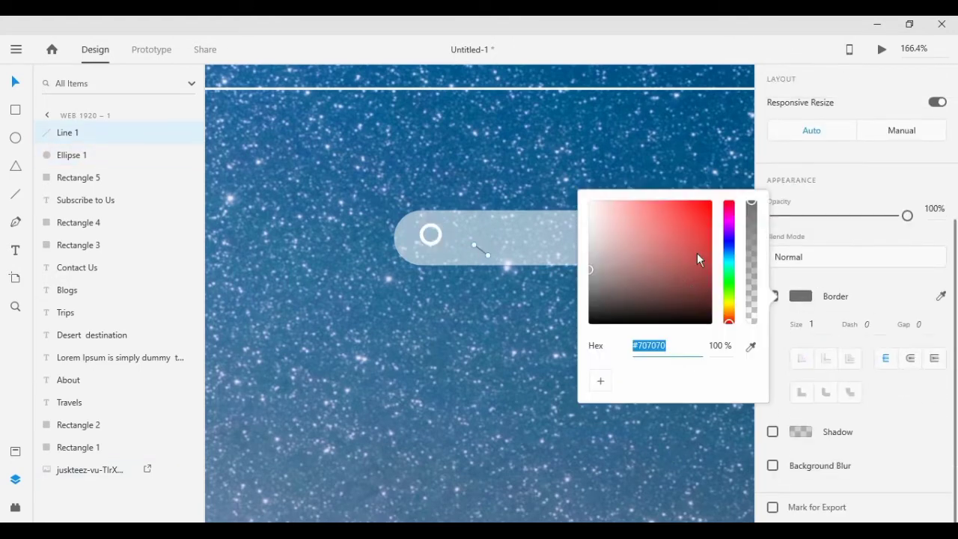
{"action": "left_click", "coordinate": [811, 325]}
{"action": "type", "text": "3"}
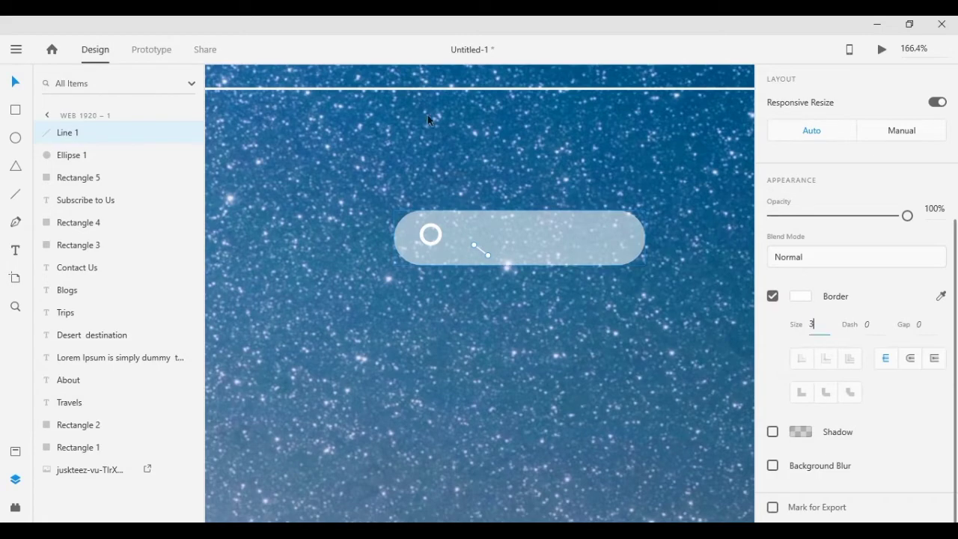
{"action": "left_click", "coordinate": [518, 323]}
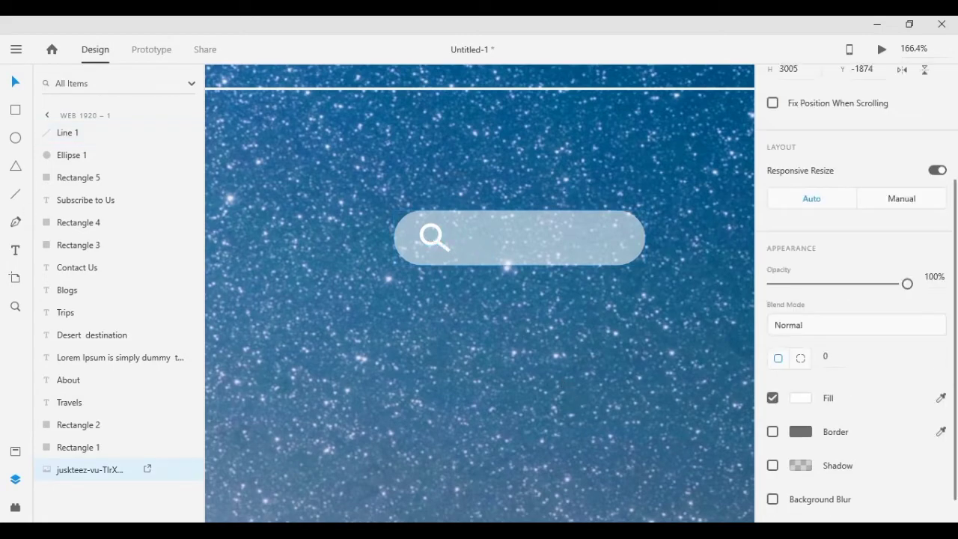
Duplicate the Blogs label and place the copy over the rounded search bar
{"action": "scroll", "coordinate": [267, 263], "scroll_direction": "down", "scroll_amount": 5}
{"action": "left_click_drag", "start_coordinate": [317, 225], "coordinate": [656, 232]}
{"action": "scroll", "coordinate": [652, 312], "scroll_direction": "down", "scroll_amount": 1}
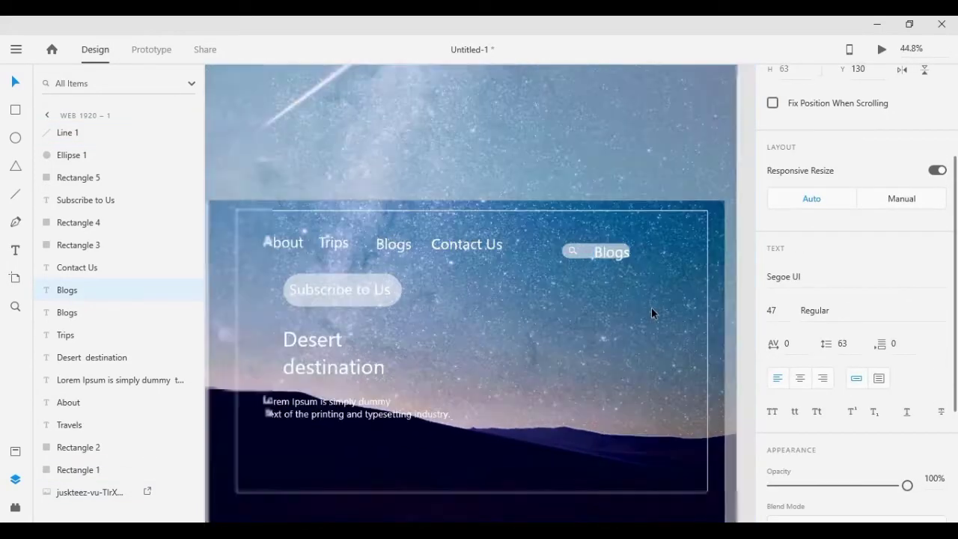
{"action": "scroll", "coordinate": [605, 247], "scroll_direction": "up", "scroll_amount": 5}
{"action": "left_click", "coordinate": [15, 250]}
{"action": "left_click", "coordinate": [542, 241]}
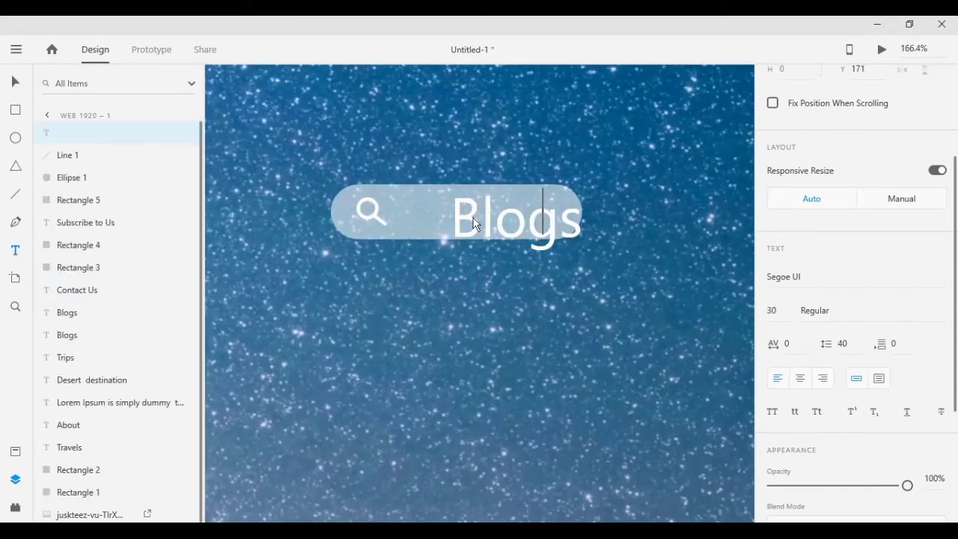
{"action": "key", "text": "ctrl+z"}
{"action": "key", "text": "ctrl+z"}
{"action": "key", "text": "ctrl+z"}
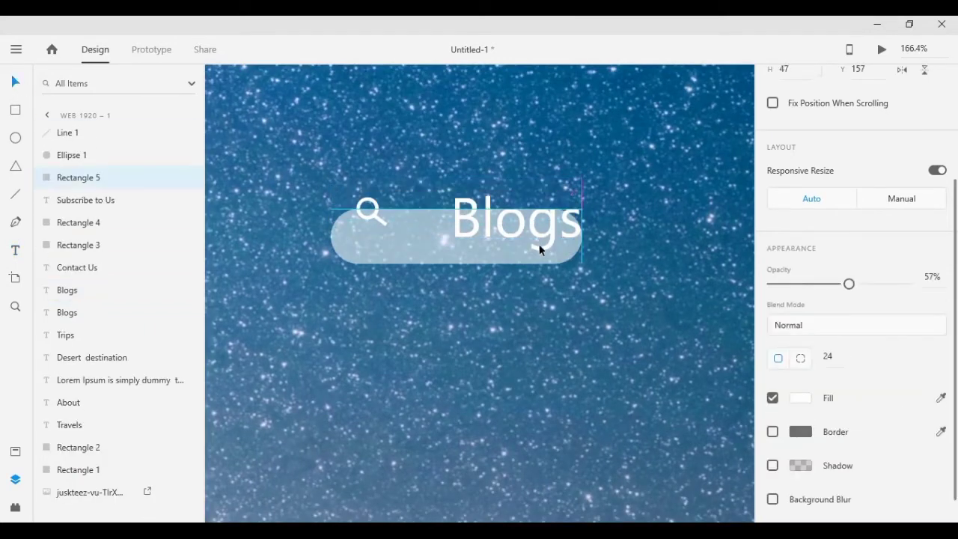
Change the copied Blogs label beside the search bar to "Search" and set its text size to 21
{"action": "double_click", "coordinate": [578, 249]}
{"action": "type", "text": "Search"}
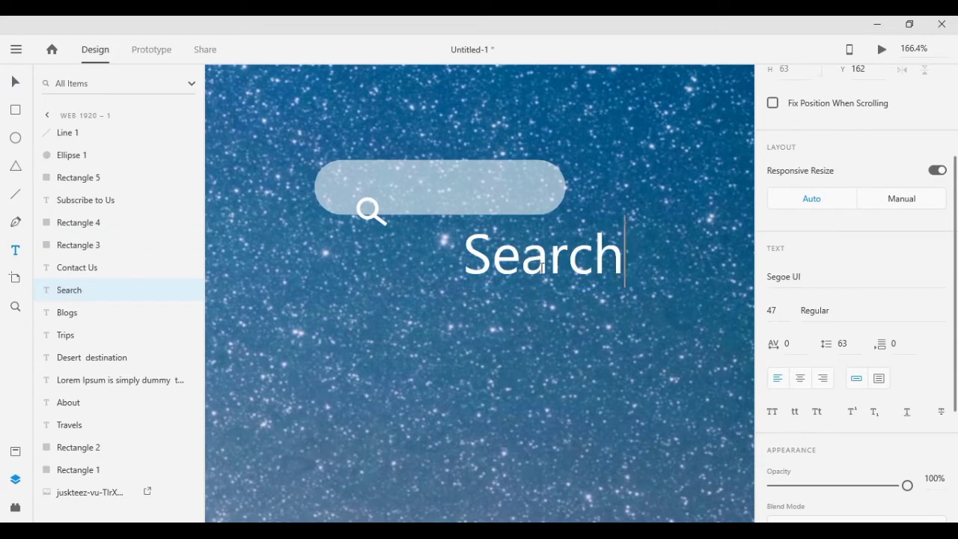
{"action": "key", "text": "Escape"}
{"action": "type", "text": "21"}
{"action": "key", "text": "Return"}
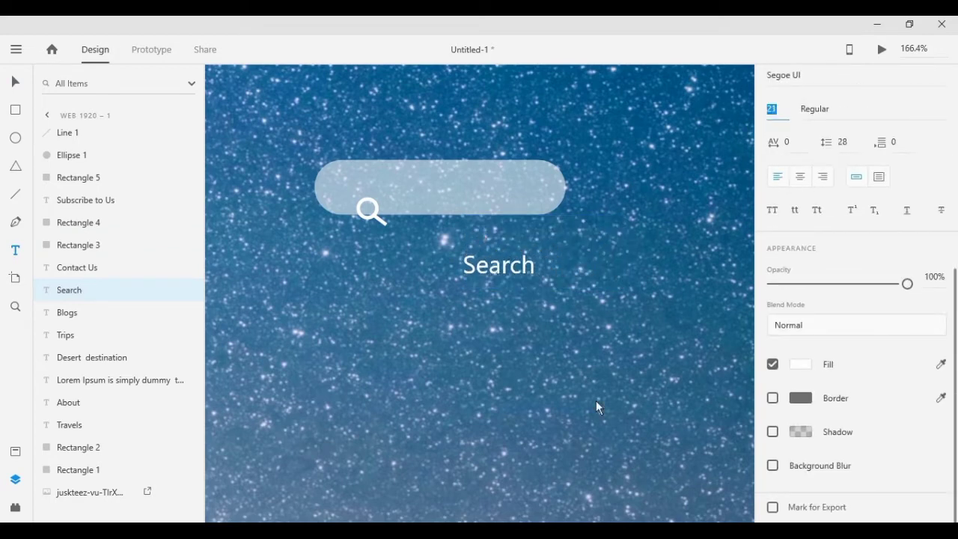
Move the Search text onto the right half of the search bar and bring it to the front
{"action": "scroll", "coordinate": [351, 126], "scroll_direction": "up", "scroll_amount": 3}
{"action": "left_click_drag", "start_coordinate": [612, 369], "coordinate": [609, 233]}
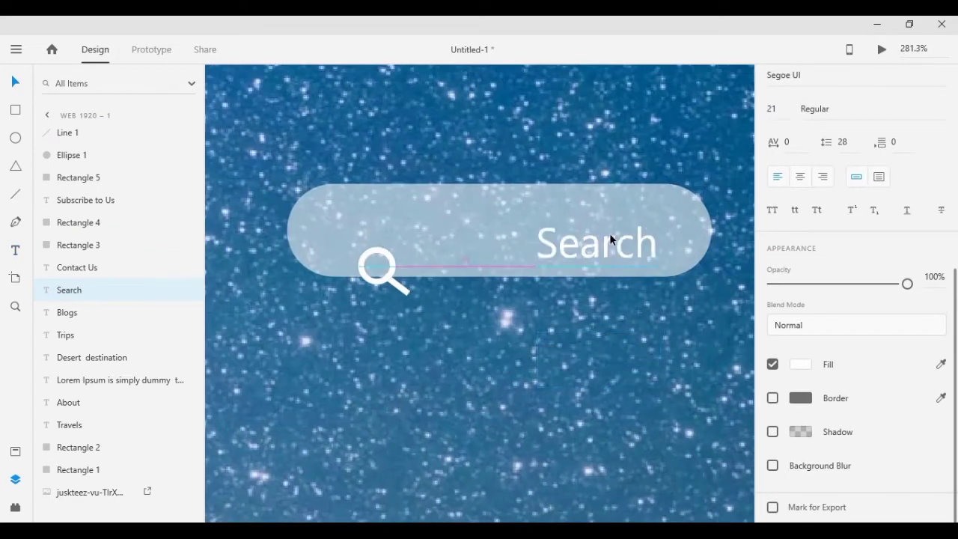
{"action": "right_click", "coordinate": [609, 232]}
{"action": "left_click", "coordinate": [519, 403]}
Move the magnifier ring and handle together to the bar's vertical centre at its left end and bring them to the front
{"action": "left_click", "coordinate": [381, 270]}
{"action": "left_click", "coordinate": [378, 262], "text": "shift"}
{"action": "left_click_drag", "start_coordinate": [378, 262], "coordinate": [361, 244]}
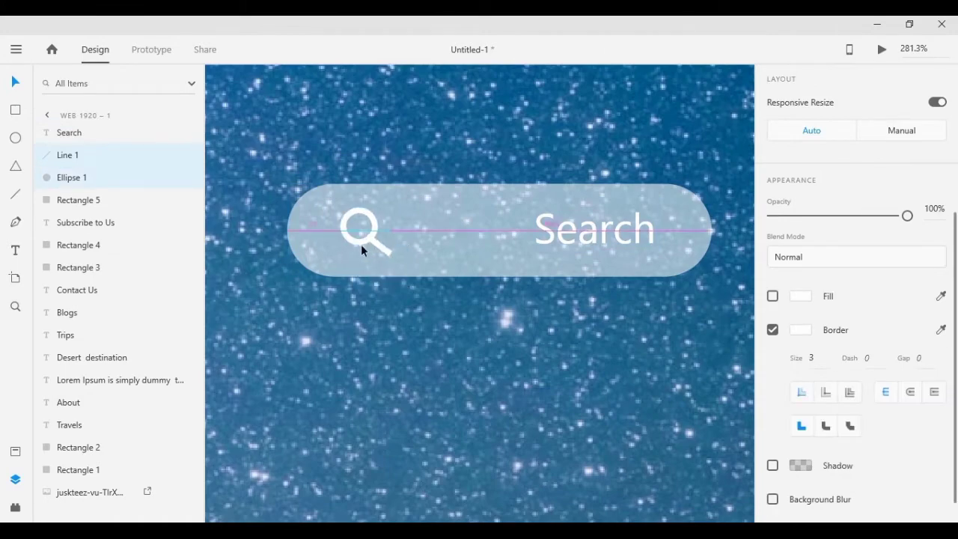
{"action": "right_click", "coordinate": [361, 244]}
{"action": "left_click", "coordinate": [591, 367]}
{"action": "left_click", "coordinate": [541, 347]}
Draw a short horizontal line to the right of the search bar, with a white border of size 5
{"action": "scroll", "coordinate": [541, 347], "scroll_direction": "down", "scroll_amount": 5}
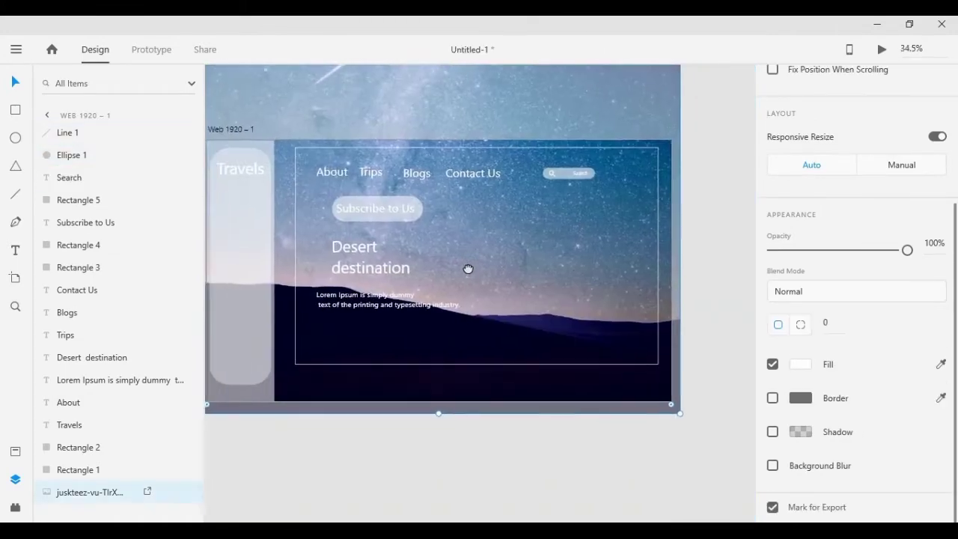
{"action": "left_click", "coordinate": [15, 194]}
{"action": "scroll", "coordinate": [509, 274], "scroll_direction": "up", "scroll_amount": 5}
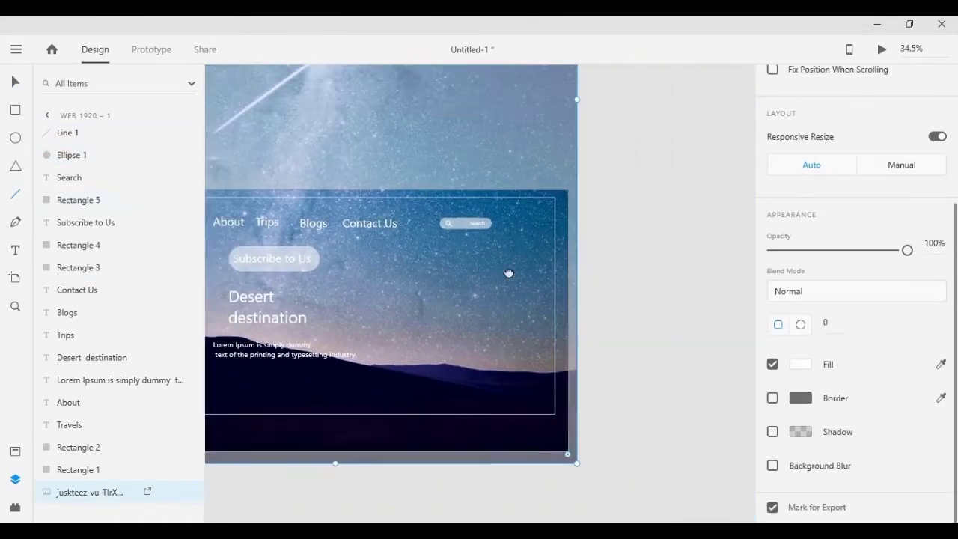
{"action": "left_click_drag", "start_coordinate": [442, 184], "coordinate": [564, 184]}
{"action": "left_click", "coordinate": [810, 325]}
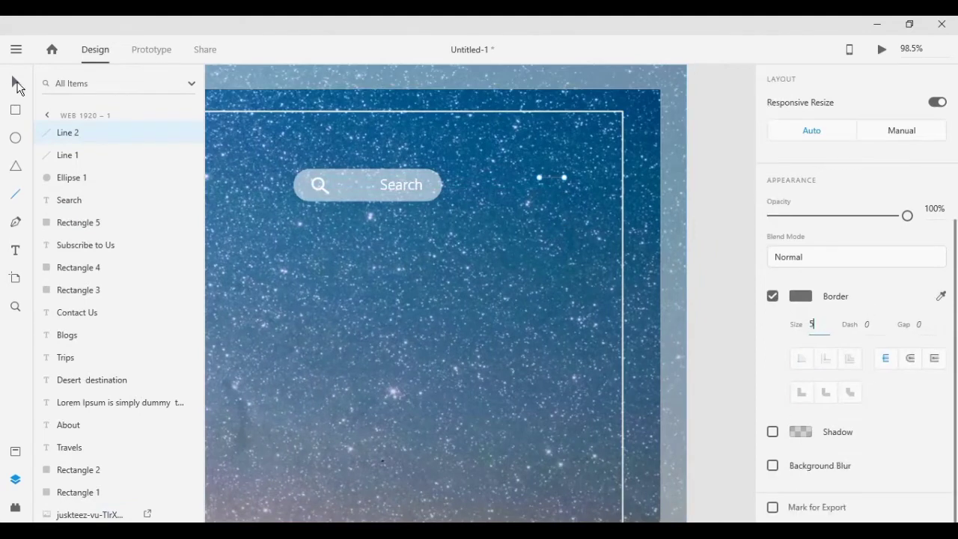
{"action": "left_click", "coordinate": [552, 179]}
{"action": "left_click", "coordinate": [550, 177]}
{"action": "left_click", "coordinate": [801, 295]}
{"action": "left_click", "coordinate": [599, 212]}
{"action": "left_click", "coordinate": [547, 180]}
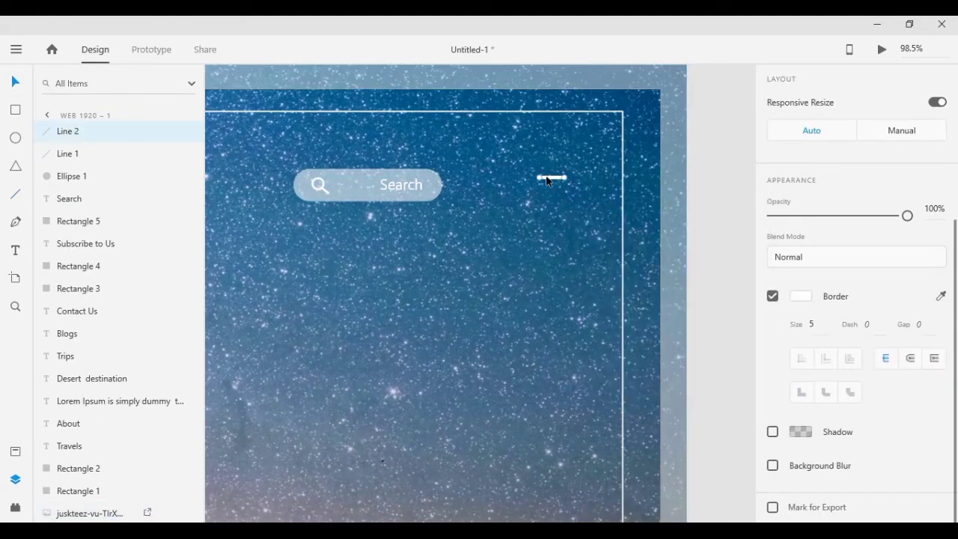
Duplicate the white line twice below the original, shifting the middle copy right, to form a three-line menu icon
{"action": "mouse_move", "coordinate": [565, 183]}
{"action": "left_mouse_down", "text": "alt"}
{"action": "mouse_move", "coordinate": [558, 197]}
{"action": "mouse_move", "coordinate": [556, 189]}
{"action": "left_mouse_up", "text": "alt"}
{"action": "left_click", "coordinate": [569, 196]}
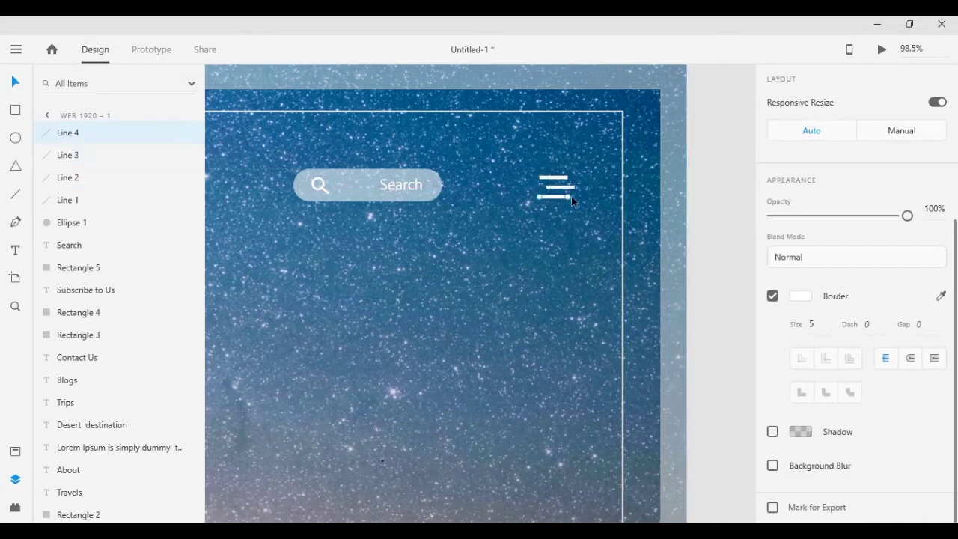
{"action": "left_click", "coordinate": [568, 182]}
Duplicate the Desert destination heading below the search bar and change the copy's text to "Discover destinations"
{"action": "key", "text": "ctrl+0"}
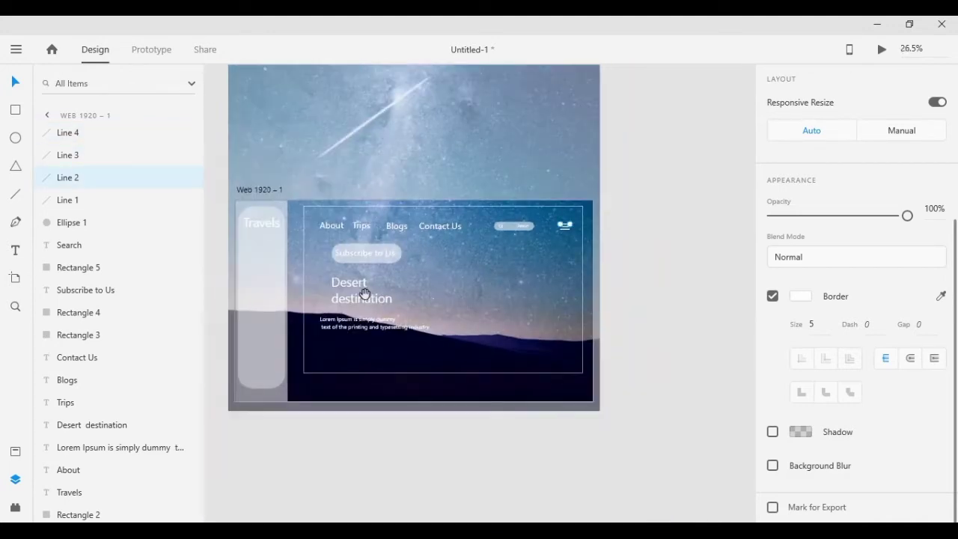
{"action": "left_click", "coordinate": [564, 468]}
{"action": "left_click", "coordinate": [370, 280]}
{"action": "left_click_drag", "start_coordinate": [369, 280], "coordinate": [501, 248]}
{"action": "double_click", "coordinate": [554, 263]}
{"action": "type", "text": "Discover"}
{"action": "key", "text": "ctrl+End"}
{"action": "type", "text": "scove"}
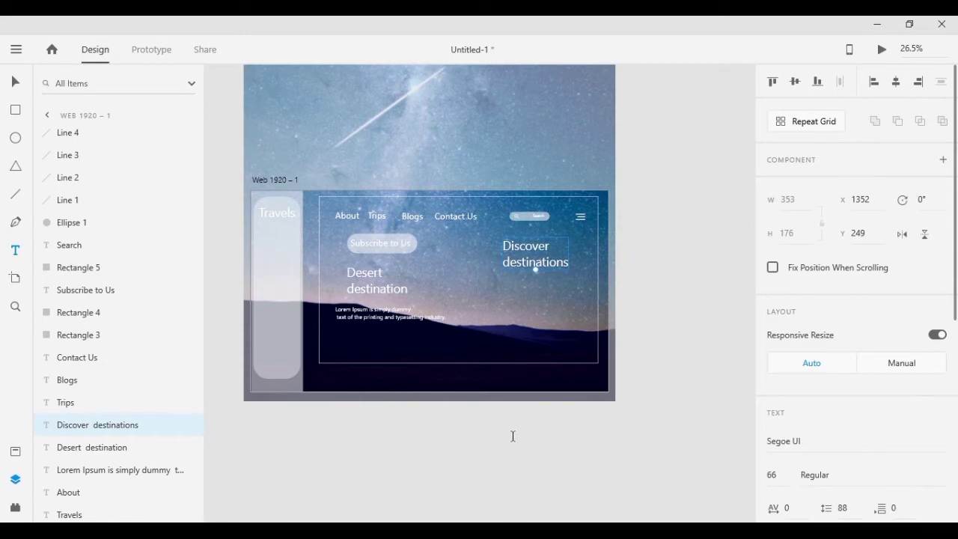
Draw a white rectangle about 317 by 317 below the Discover destinations heading and narrow it to about 283
{"action": "type", "text": "r"}
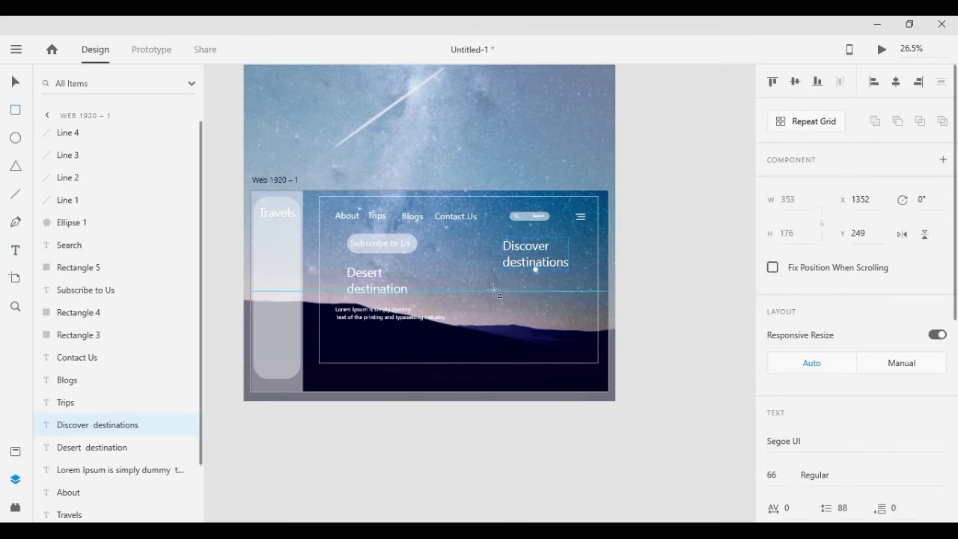
{"action": "left_click_drag", "start_coordinate": [494, 291], "coordinate": [557, 354]}
{"action": "scroll", "coordinate": [417, 325], "scroll_direction": "up", "scroll_amount": 5}
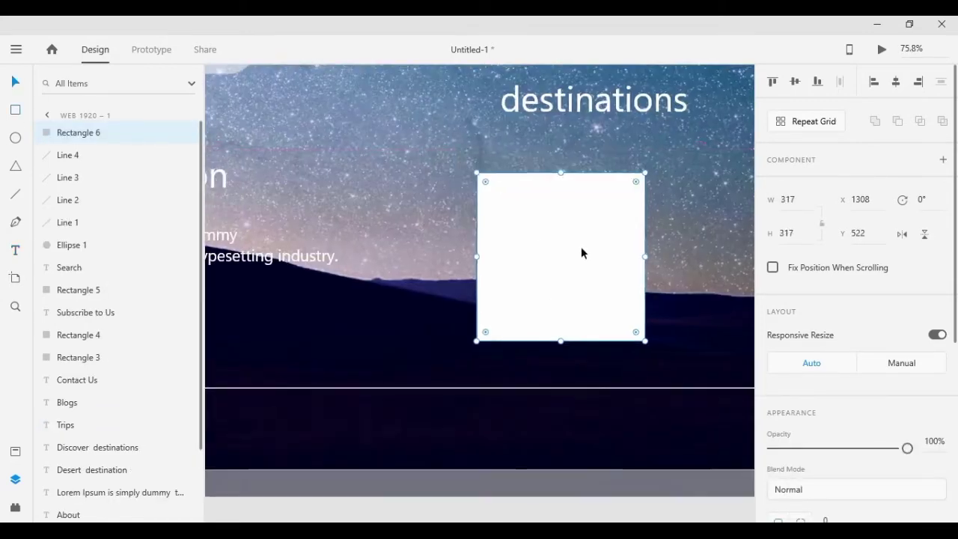
{"action": "left_click_drag", "start_coordinate": [581, 253], "coordinate": [565, 229]}
{"action": "left_click_drag", "start_coordinate": [627, 233], "coordinate": [608, 235]}
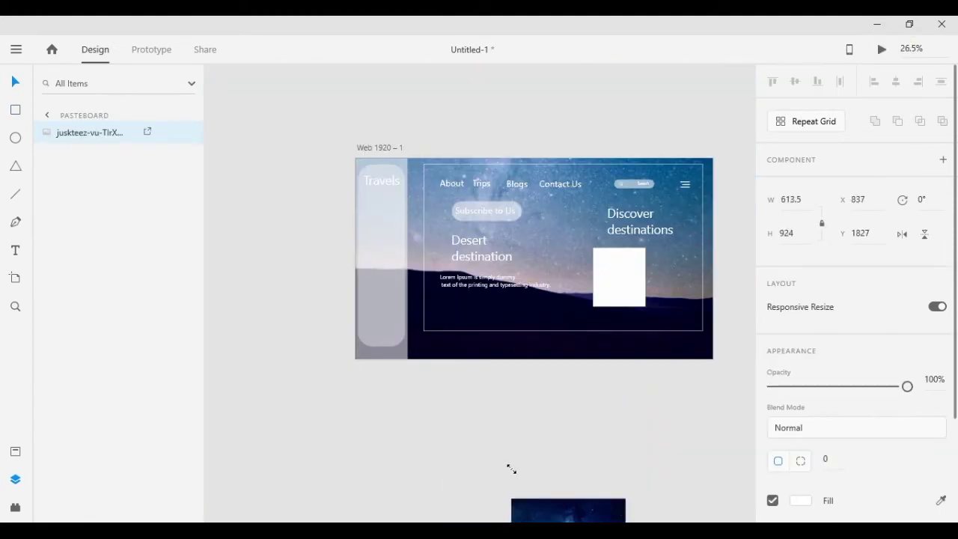
Scale the extra night-sky photo down to about 352.5 by 531 and move it over the white rectangle
{"action": "left_click_drag", "start_coordinate": [511, 468], "coordinate": [511, 402]}
{"action": "left_click", "coordinate": [652, 418]}
{"action": "scroll", "coordinate": [652, 417], "scroll_direction": "right", "scroll_amount": 3}
{"action": "left_click_drag", "start_coordinate": [458, 449], "coordinate": [530, 311]}
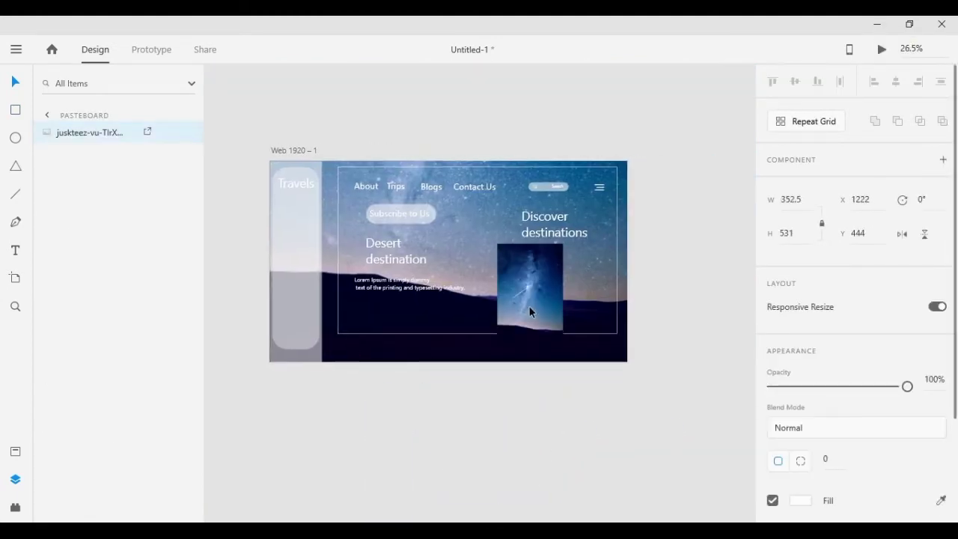
Arrange the night-sky photo behind the white rectangle and crop it to that shape with Intersect
{"action": "right_click", "coordinate": [552, 285]}
{"action": "left_click", "coordinate": [596, 284]}
{"action": "double_click", "coordinate": [511, 271]}
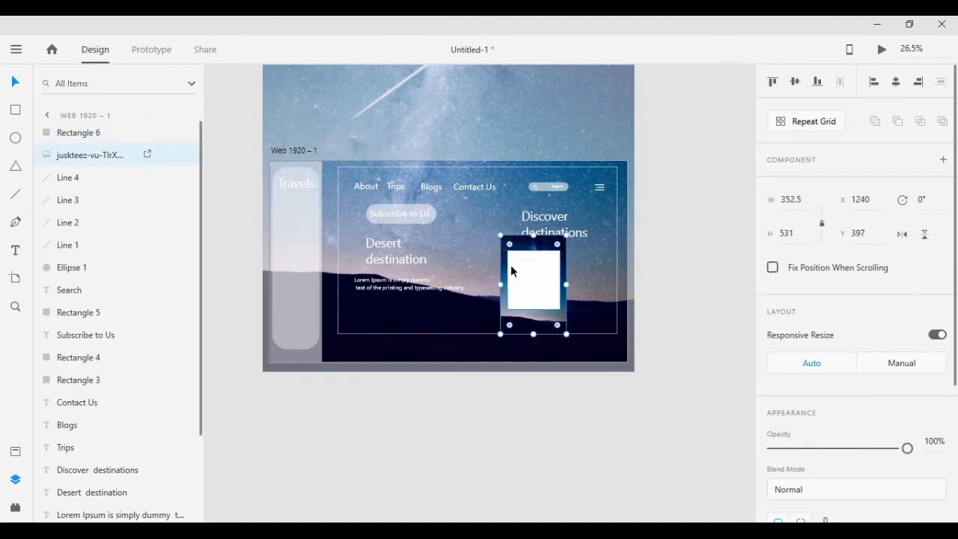
{"action": "key", "text": "Escape"}
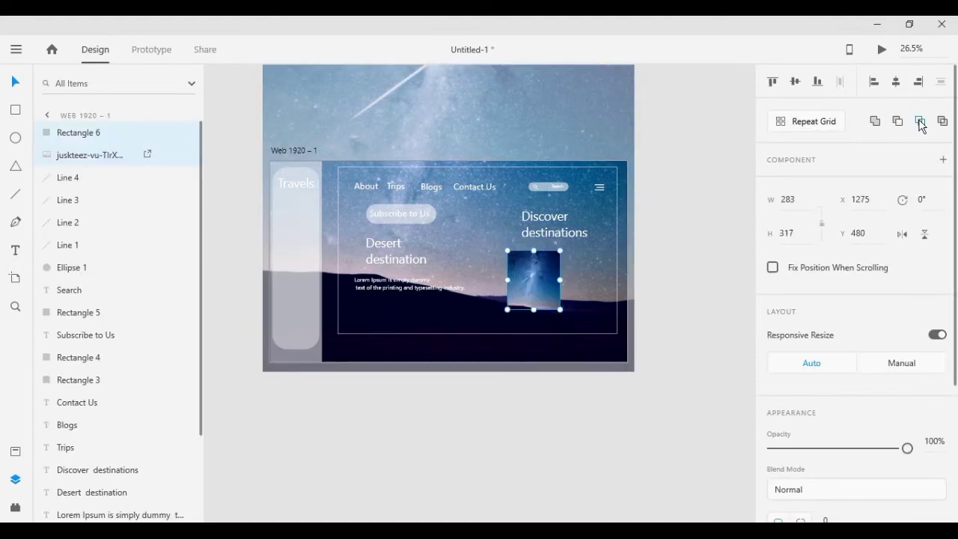
{"action": "left_click", "coordinate": [661, 478]}
Edit the contents of the night-sky intersection to reposition the rectangle slightly over the photo
{"action": "double_click", "coordinate": [535, 300]}
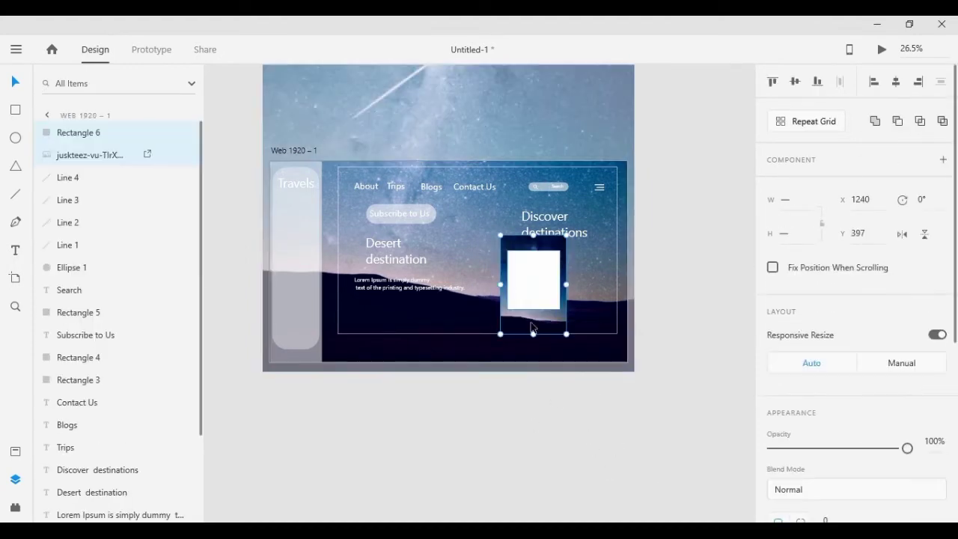
{"action": "key", "text": "Escape"}
{"action": "key", "text": "Escape"}
{"action": "double_click", "coordinate": [535, 306]}
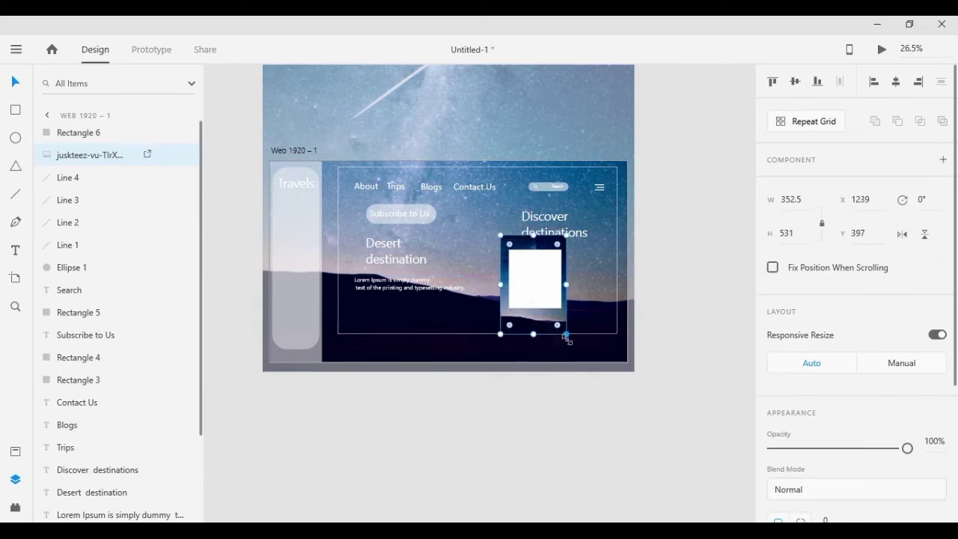
{"action": "mouse_move", "coordinate": [566, 337]}
{"action": "left_mouse_down"}
{"action": "mouse_move", "coordinate": [626, 434]}
{"action": "mouse_move", "coordinate": [576, 321]}
{"action": "left_mouse_up"}
{"action": "key", "text": "Escape"}
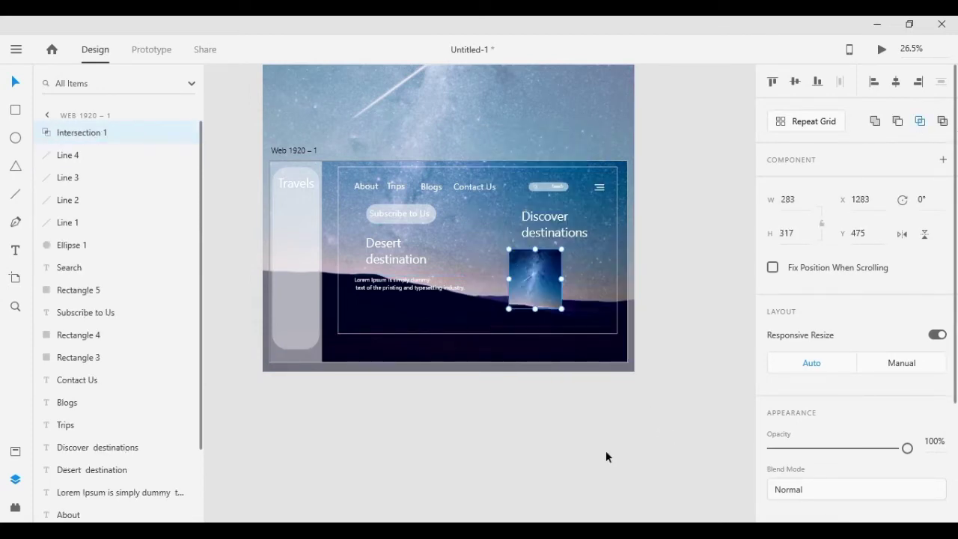
{"action": "left_click", "coordinate": [533, 421]}
Move the cropped night-sky photo slightly to the left and enlarge it a little
{"action": "left_click", "coordinate": [527, 277]}
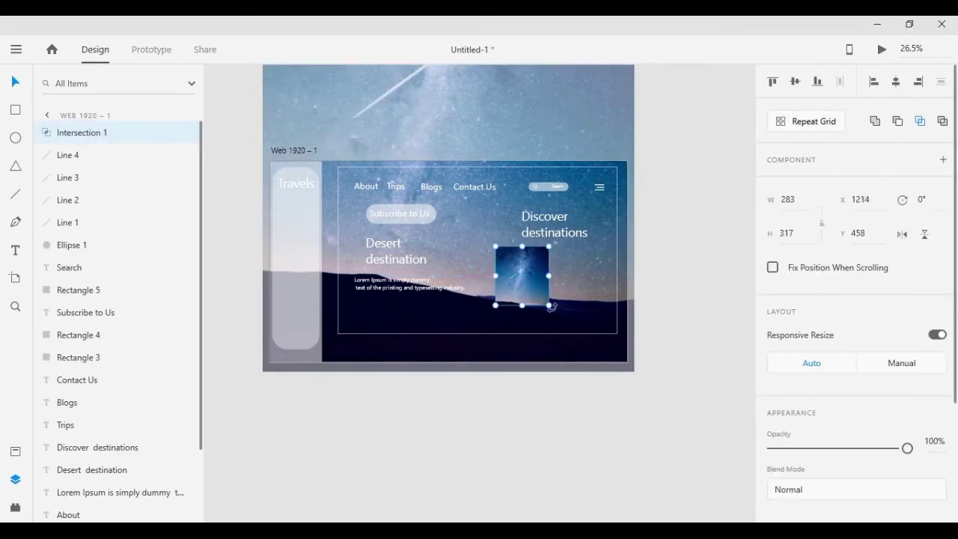
{"action": "left_click_drag", "start_coordinate": [550, 306], "coordinate": [562, 319]}
{"action": "left_click_drag", "start_coordinate": [524, 285], "coordinate": [528, 282]}
{"action": "left_click", "coordinate": [492, 339]}
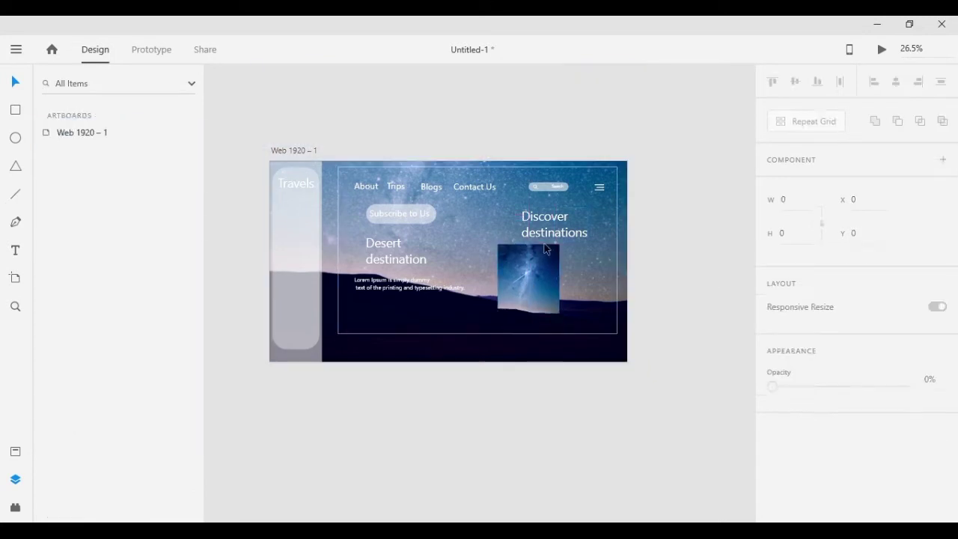
Move the Discover destinations heading up slightly and draw a second, smaller white rectangle to the right of the cropped photo
{"action": "left_click_drag", "start_coordinate": [553, 224], "coordinate": [551, 214]}
{"action": "mouse_move", "coordinate": [511, 281]}
{"action": "left_mouse_down"}
{"action": "mouse_move", "coordinate": [551, 274]}
{"action": "mouse_move", "coordinate": [613, 303]}
{"action": "left_mouse_up"}
{"action": "key", "text": "Escape"}
{"action": "left_click", "coordinate": [596, 423]}
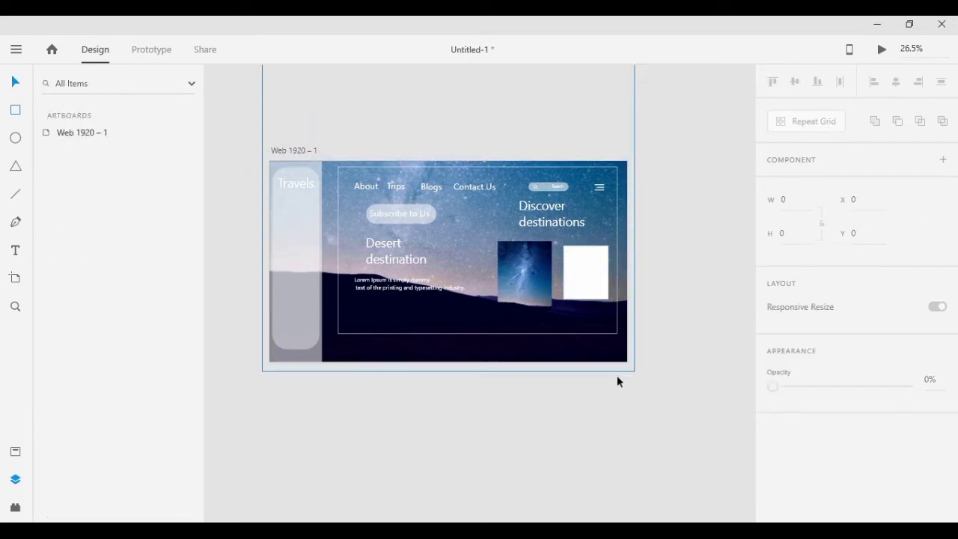
Paste the desert photo onto the pasteboard below the artboard and scale it down to about 751 by 441
{"action": "scroll", "coordinate": [619, 380], "scroll_direction": "down", "scroll_amount": 3}
{"action": "key", "text": "ctrl+v"}
{"action": "left_click_drag", "start_coordinate": [355, 274], "coordinate": [479, 329]}
{"action": "scroll", "coordinate": [479, 437], "scroll_direction": "up", "scroll_amount": 2}
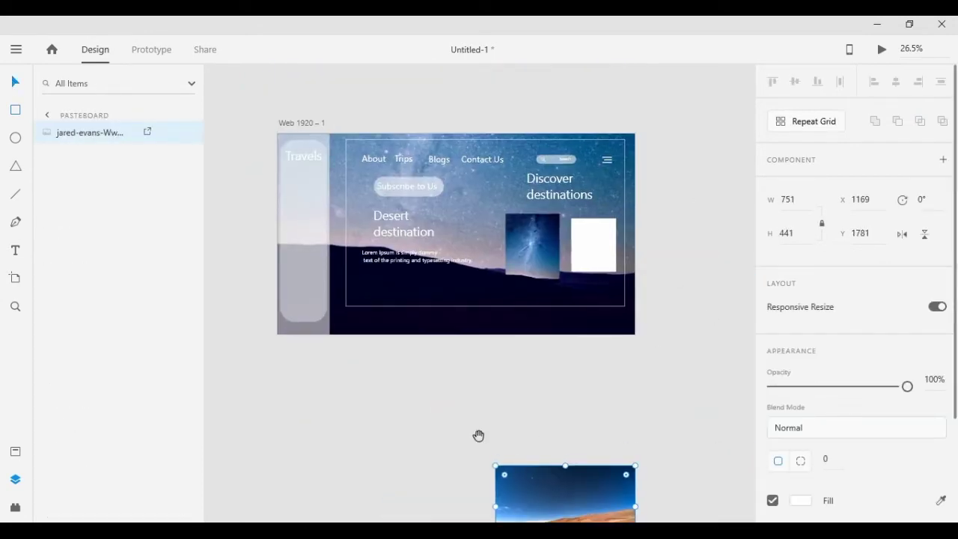
Move the desert photo over the second white rectangle and arrange it behind that rectangle
{"action": "left_click_drag", "start_coordinate": [524, 487], "coordinate": [549, 238]}
{"action": "right_click", "coordinate": [595, 255]}
{"action": "left_click", "coordinate": [509, 367]}
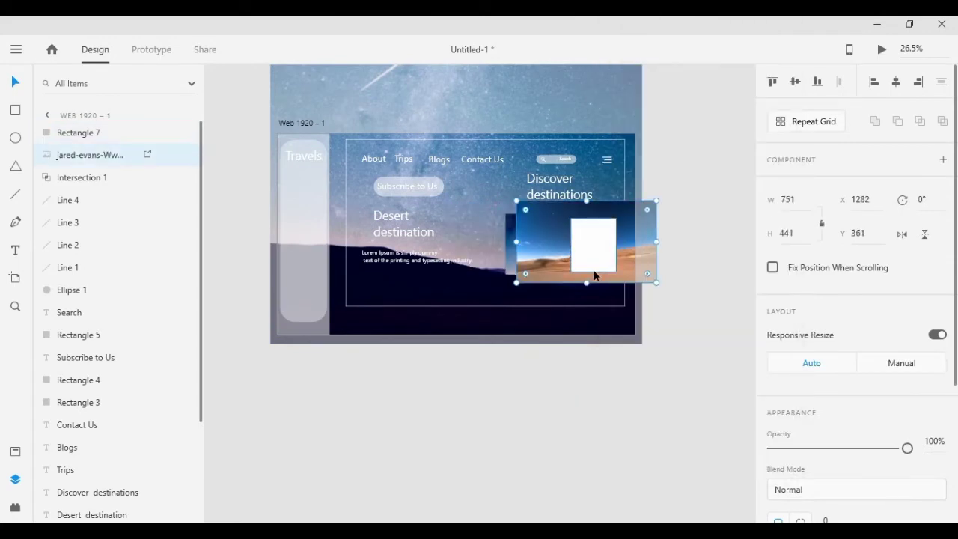
Crop the desert photo to the second white rectangle with Intersect and nudge the cropped night-sky photo left
{"action": "left_click", "coordinate": [594, 244], "text": "shift"}
{"action": "key", "text": "ctrl+alt+i"}
{"action": "left_click", "coordinate": [717, 310]}
{"action": "left_click", "coordinate": [541, 252]}
{"action": "key", "text": "Escape"}
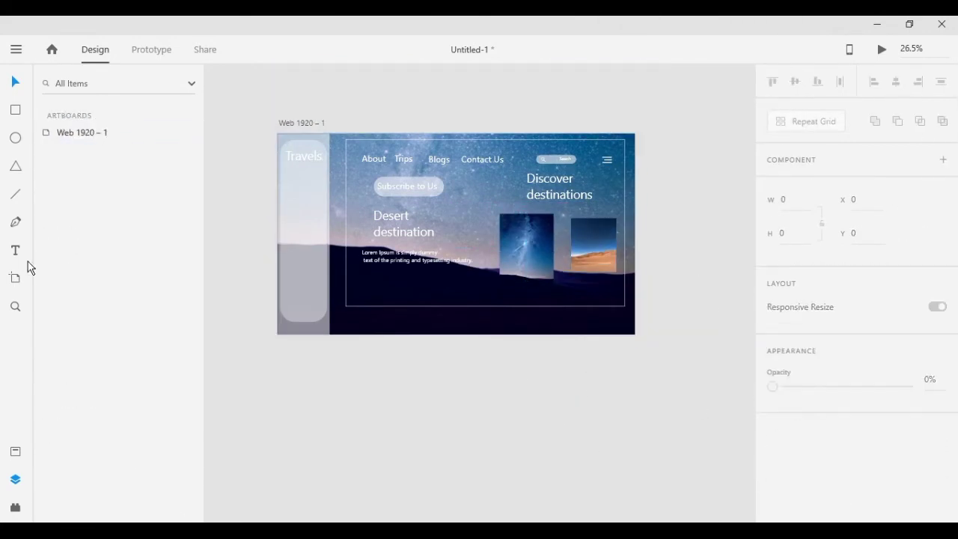
Draw a white rectangle slightly larger than the cropped night-sky photo over it and set its opacity to 55%
{"action": "left_click", "coordinate": [15, 110]}
{"action": "mouse_move", "coordinate": [494, 211]}
{"action": "left_mouse_down"}
{"action": "mouse_move", "coordinate": [513, 220]}
{"action": "mouse_move", "coordinate": [565, 288]}
{"action": "left_mouse_up"}
{"action": "scroll", "coordinate": [928, 303], "scroll_direction": "down", "scroll_amount": 1}
{"action": "key", "text": "5"}
{"action": "key", "text": "5"}
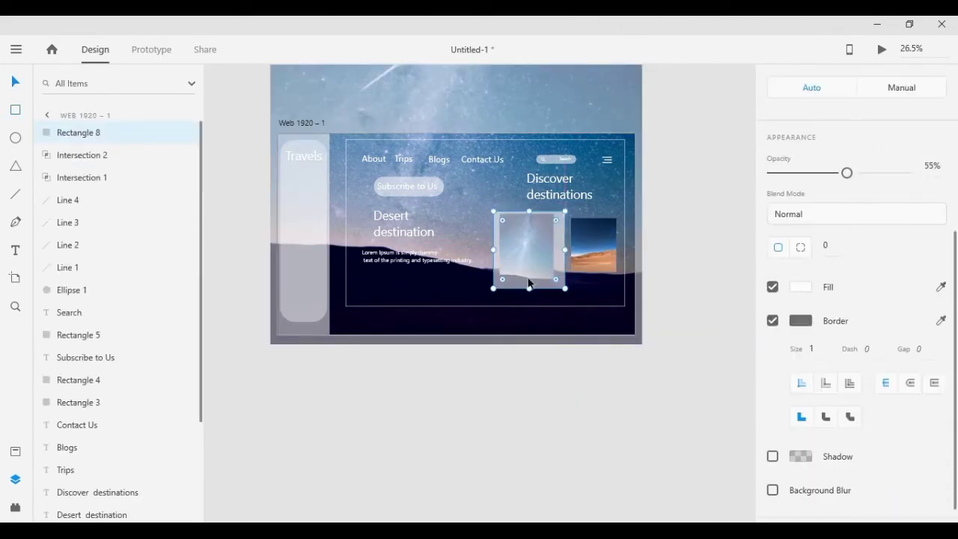
Send the translucent rectangle over the night-sky photo to the back of the layer order
{"action": "right_click", "coordinate": [528, 283]}
{"action": "mouse_move", "coordinate": [573, 363]}
{"action": "left_click", "coordinate": [756, 405]}
{"action": "right_click", "coordinate": [528, 270]}
{"action": "left_click", "coordinate": [756, 426]}
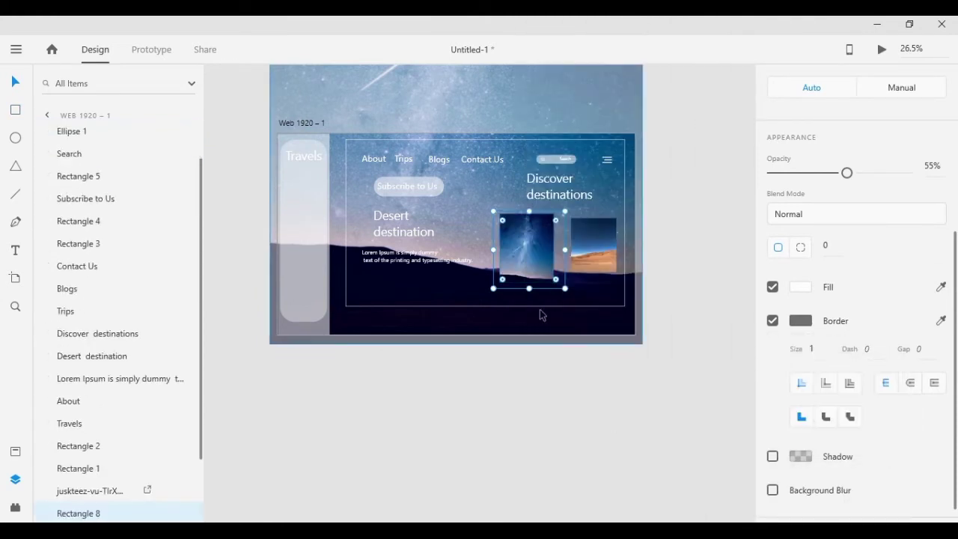
{"action": "right_click", "coordinate": [542, 315]}
{"action": "left_click", "coordinate": [784, 423]}
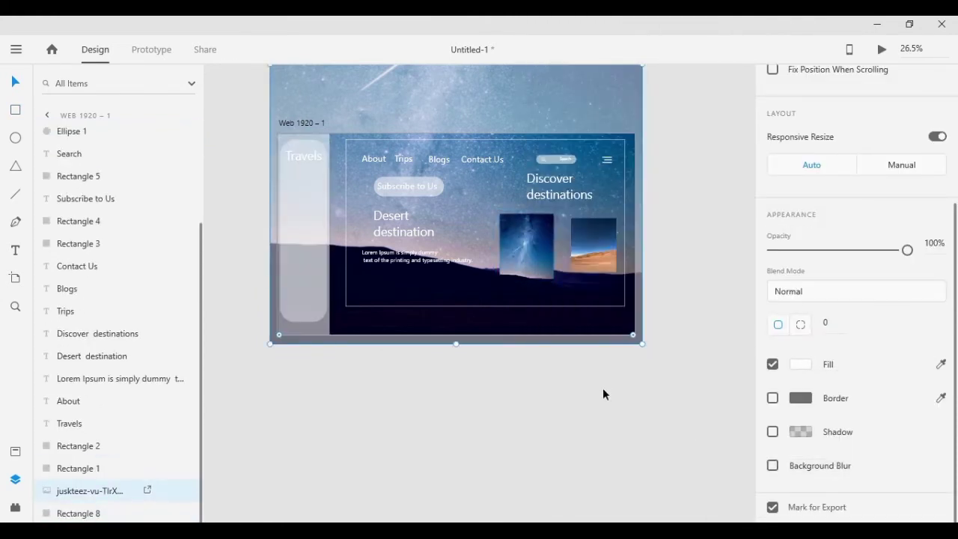
{"action": "key", "text": "ctrl+z"}
{"action": "key", "text": "ctrl+z"}
Bring the translucent rectangle forward so it sits just above the background image and behind the cropped photo
{"action": "right_click", "coordinate": [542, 288]}
{"action": "left_click", "coordinate": [773, 433]}
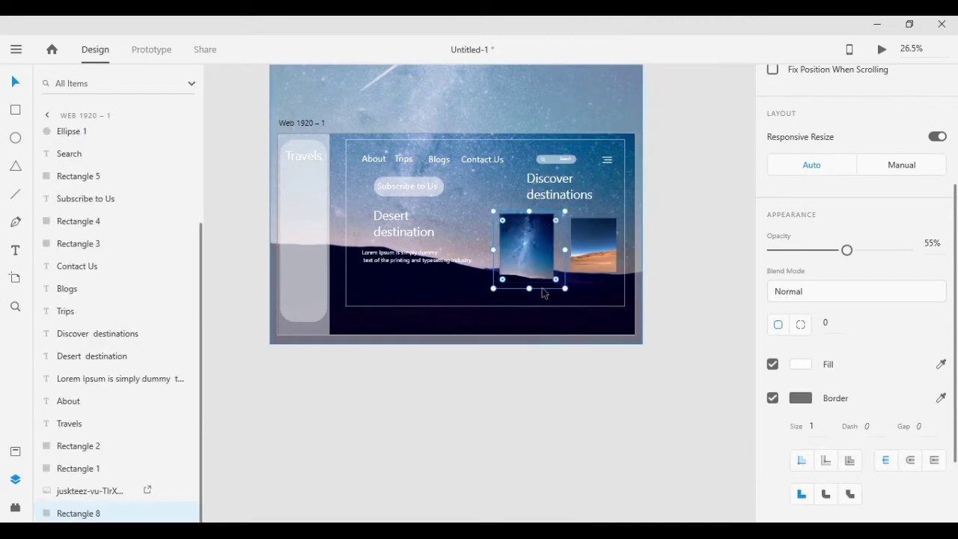
{"action": "right_click", "coordinate": [544, 293]}
{"action": "left_click", "coordinate": [756, 387]}
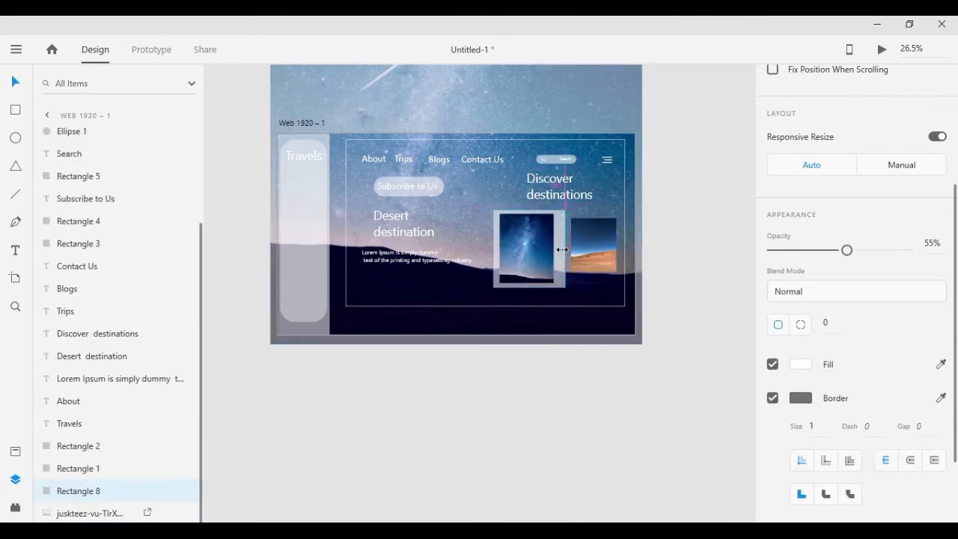
Fit the rounded translucent frame around the night-sky photo and place a smaller copy of it behind the desert photo
{"action": "left_click_drag", "start_coordinate": [557, 282], "coordinate": [623, 253]}
{"action": "key", "text": "ctrl+d"}
{"action": "left_click_drag", "start_coordinate": [559, 209], "coordinate": [569, 213]}
{"action": "left_click_drag", "start_coordinate": [625, 287], "coordinate": [624, 278]}
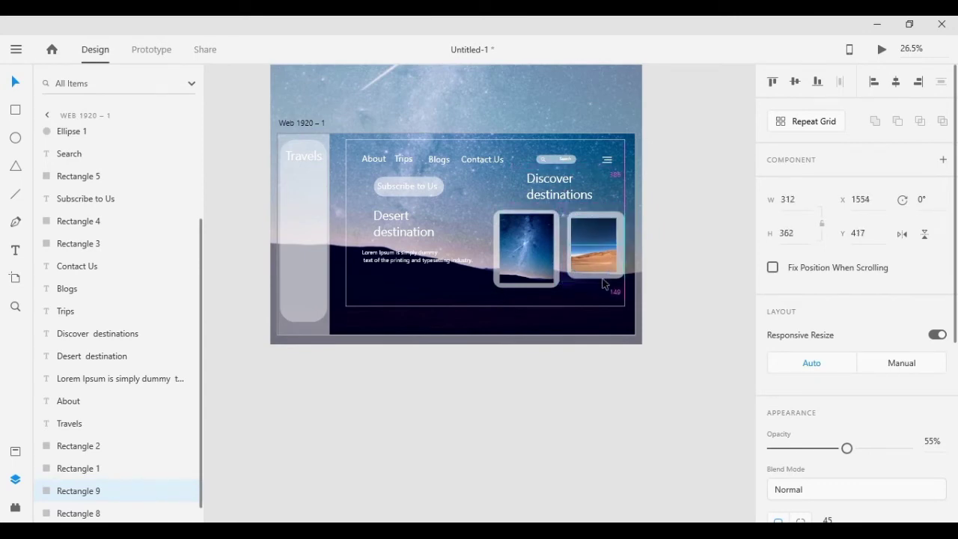
{"action": "left_click", "coordinate": [448, 373]}
Duplicate the Desert destination heading, move the copy to the night-sky photo and bring it to the front
{"action": "left_click", "coordinate": [366, 157]}
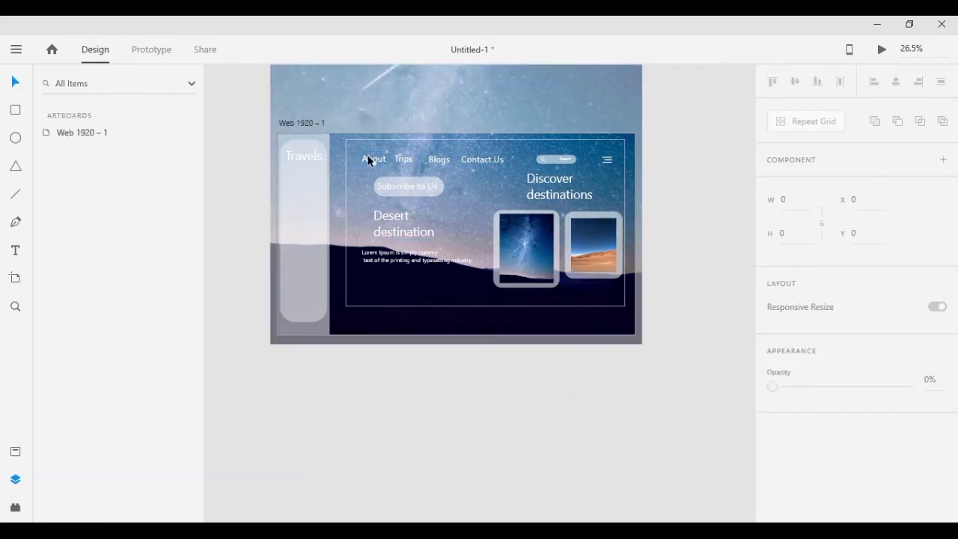
{"action": "scroll", "coordinate": [401, 207], "scroll_direction": "up", "scroll_amount": 5}
{"action": "scroll", "coordinate": [382, 88], "scroll_direction": "right", "scroll_amount": 3}
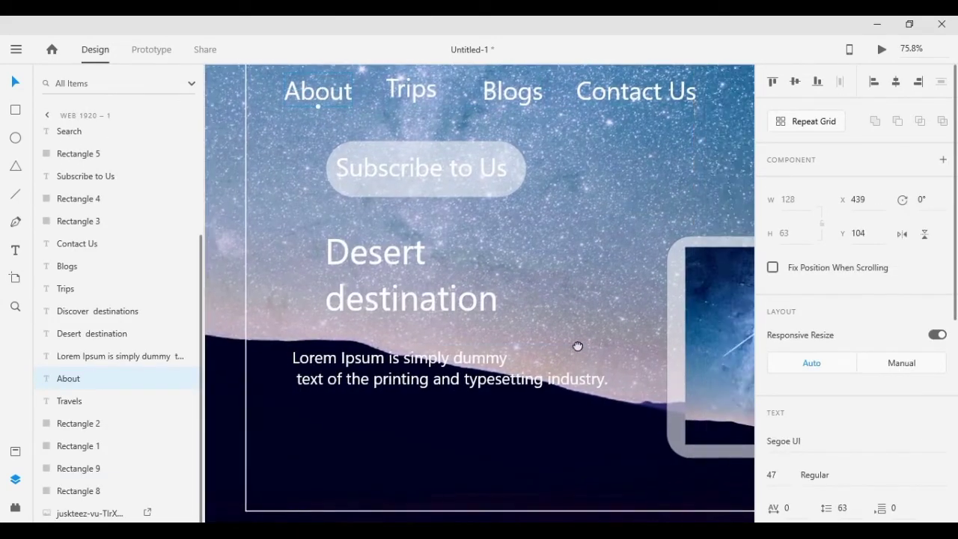
{"action": "left_click", "coordinate": [324, 262]}
{"action": "key", "text": "ctrl+d"}
{"action": "left_click_drag", "start_coordinate": [324, 262], "coordinate": [569, 366]}
{"action": "right_click", "coordinate": [569, 366]}
{"action": "mouse_move", "coordinate": [591, 384]}
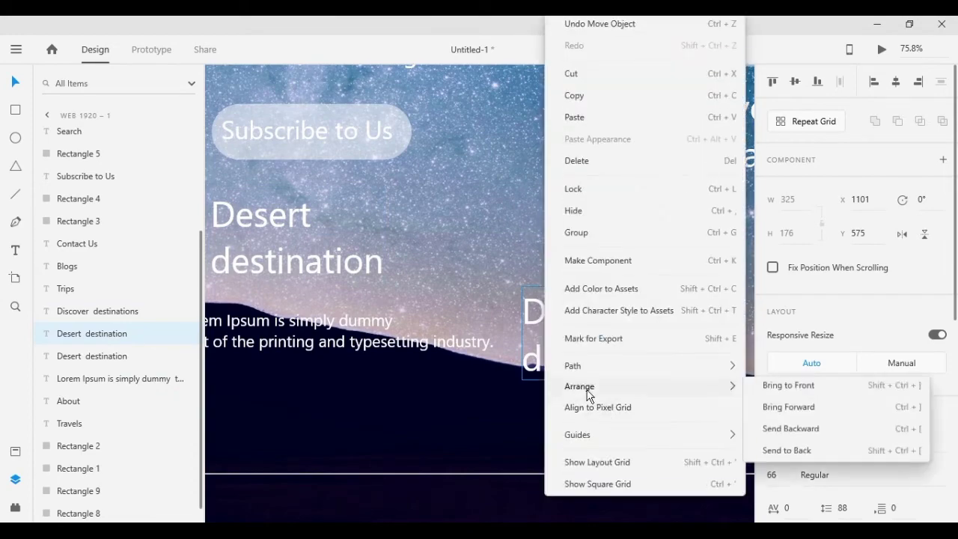
{"action": "left_click", "coordinate": [787, 385]}
Scale the copied Desert destination heading down to font size 33 and place it over the lower part of the night-sky photo
{"action": "left_click_drag", "start_coordinate": [636, 370], "coordinate": [649, 378]}
{"action": "key", "text": "t"}
{"action": "left_click", "coordinate": [15, 83]}
{"action": "left_click_drag", "start_coordinate": [740, 301], "coordinate": [696, 305]}
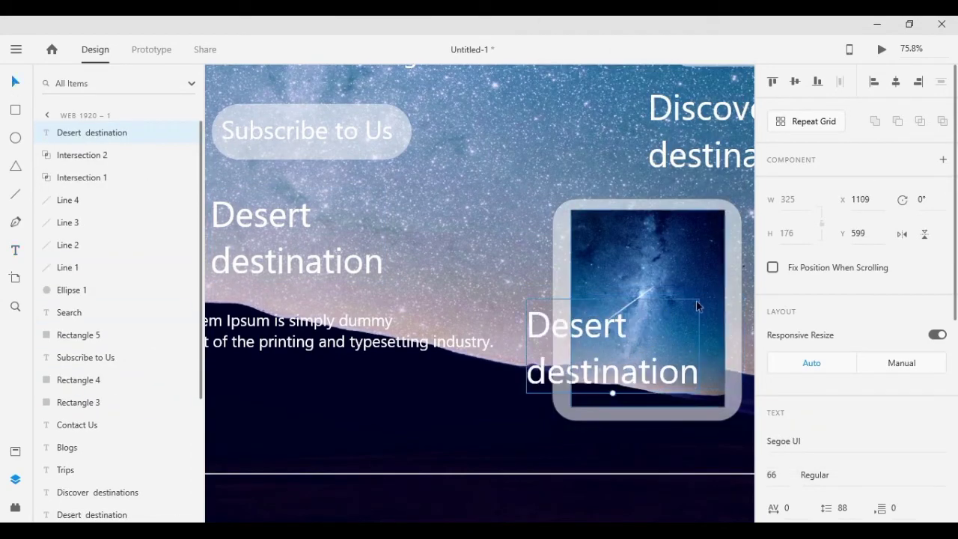
{"action": "left_click_drag", "start_coordinate": [612, 385], "coordinate": [653, 401]}
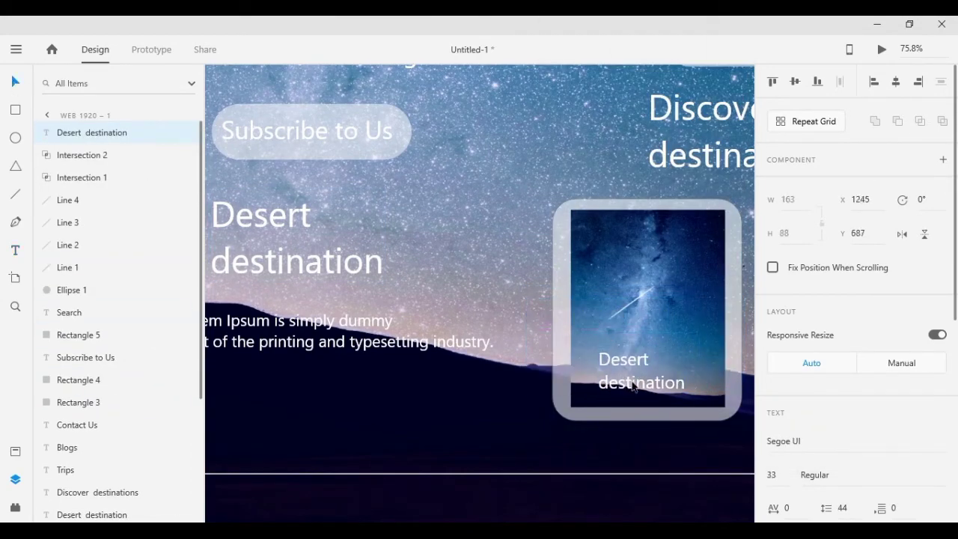
{"action": "key", "text": "ctrl+0"}
{"action": "left_click", "coordinate": [581, 456]}
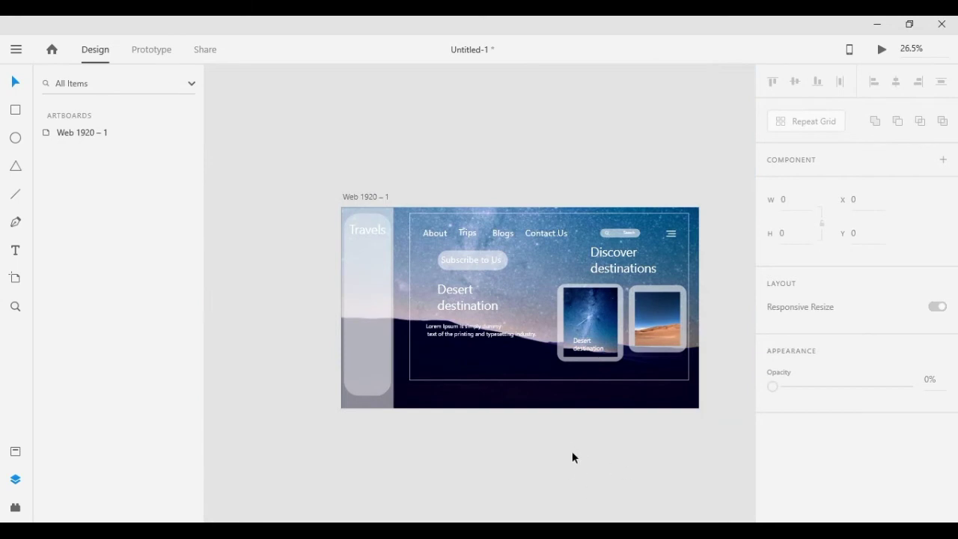
Draw a row of five white circles, each about 25 by 25, below the framed desert photo
{"action": "scroll", "coordinate": [571, 457], "scroll_direction": "up", "scroll_amount": 6}
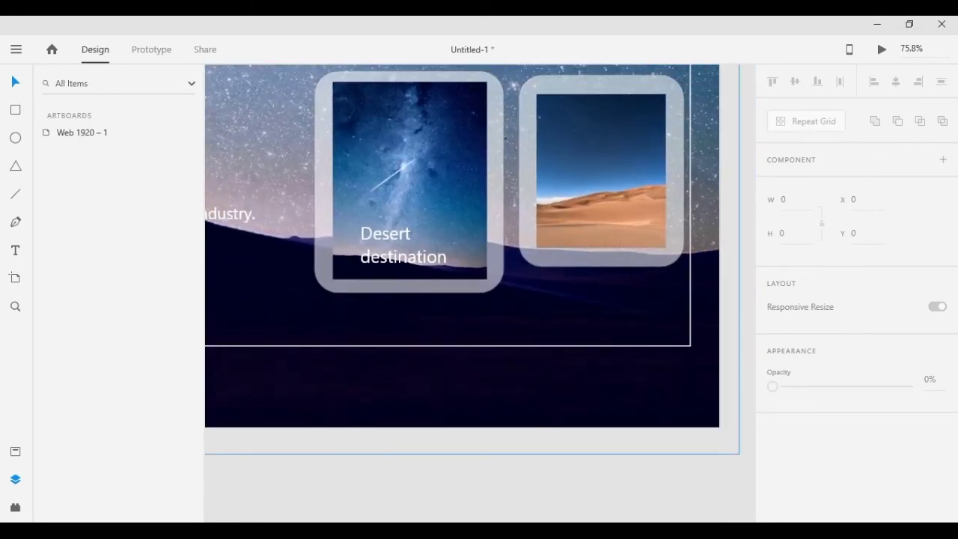
{"action": "key", "text": "e"}
{"action": "mouse_move", "coordinate": [517, 292]}
{"action": "left_mouse_down"}
{"action": "mouse_move", "coordinate": [534, 309]}
{"action": "mouse_move", "coordinate": [665, 301]}
{"action": "left_mouse_up"}
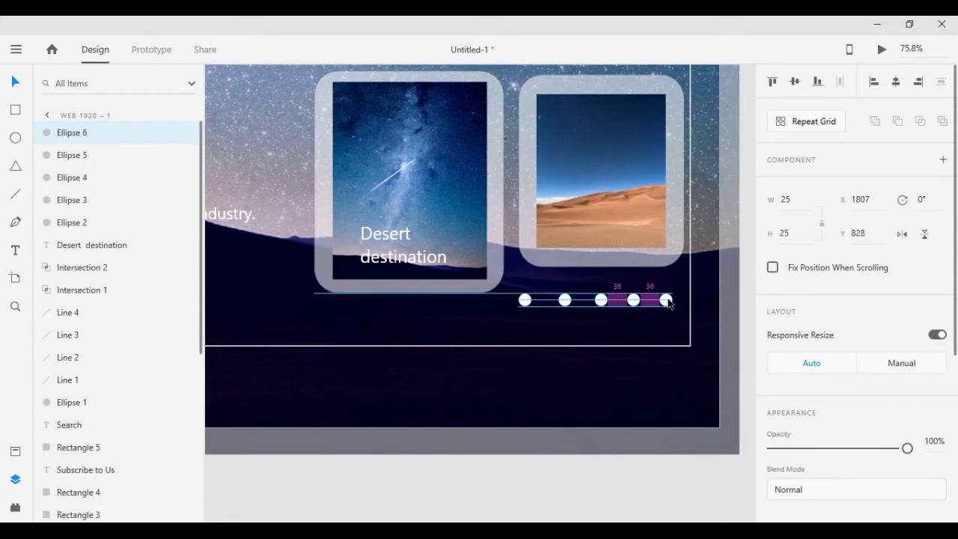
Remove the first circle's border and overlay a borderless duplicate enlarged to about 36 high at 57% opacity
{"action": "scroll", "coordinate": [610, 361], "scroll_direction": "up", "scroll_amount": 3}
{"action": "left_click", "coordinate": [459, 321]}
{"action": "scroll", "coordinate": [888, 451], "scroll_direction": "down", "scroll_amount": 3}
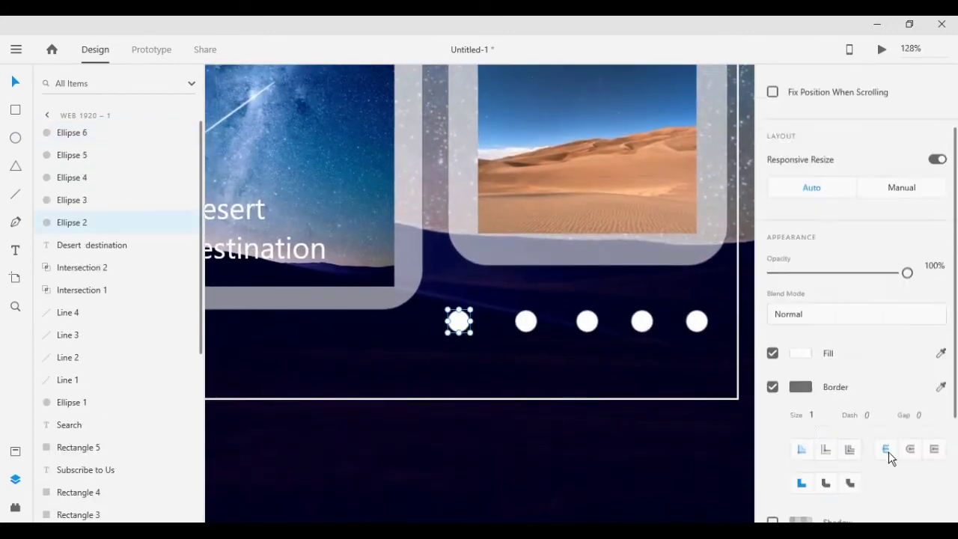
{"action": "key", "text": "ctrl+d"}
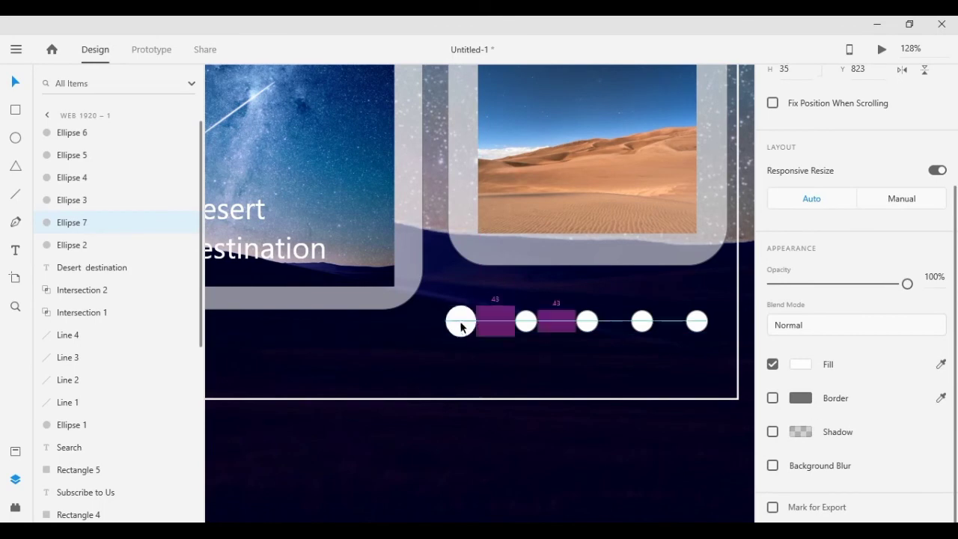
{"action": "left_click_drag", "start_coordinate": [469, 330], "coordinate": [473, 334]}
{"action": "left_click_drag", "start_coordinate": [907, 284], "coordinate": [849, 284]}
{"action": "scroll", "coordinate": [529, 267], "scroll_direction": "up", "scroll_amount": 3}
{"action": "left_click_drag", "start_coordinate": [529, 267], "coordinate": [515, 343]}
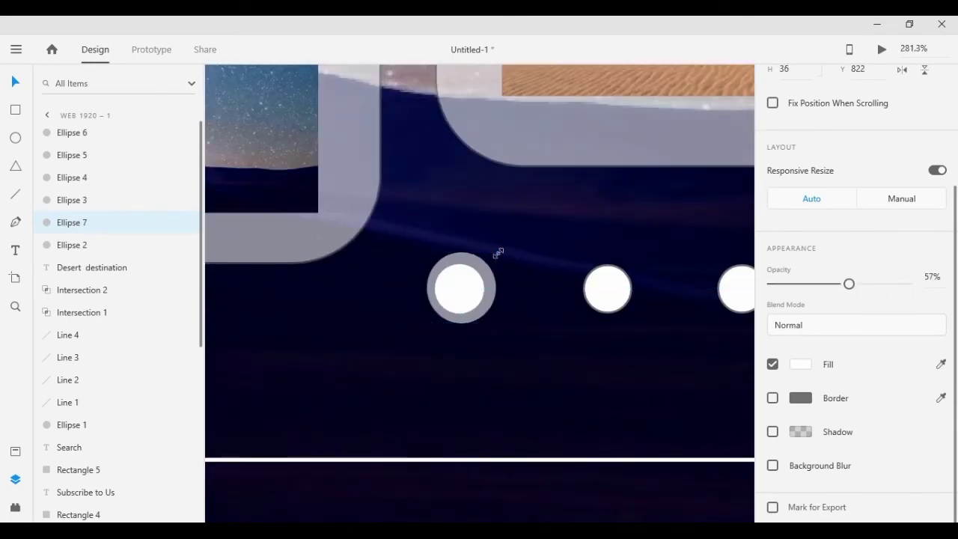
Centre the translucent circle on the first dot and send it backward behind that dot
{"action": "left_click", "coordinate": [474, 287]}
{"action": "right_click", "coordinate": [472, 328]}
{"action": "mouse_move", "coordinate": [551, 374]}
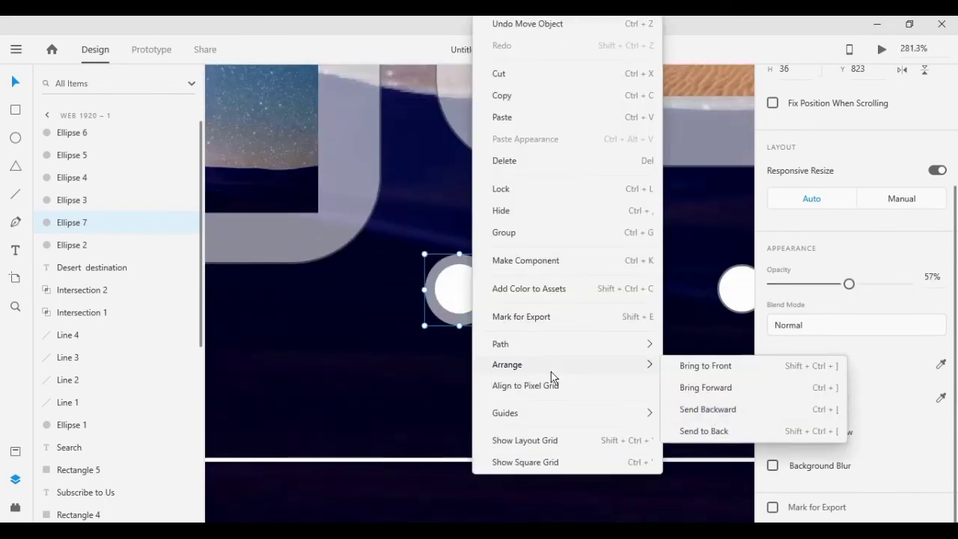
{"action": "left_click", "coordinate": [708, 410]}
Select the row of pagination dots with its halo and nudge it slightly left and down
{"action": "left_click", "coordinate": [604, 292], "text": "shift"}
{"action": "left_click", "coordinate": [737, 290], "text": "shift"}
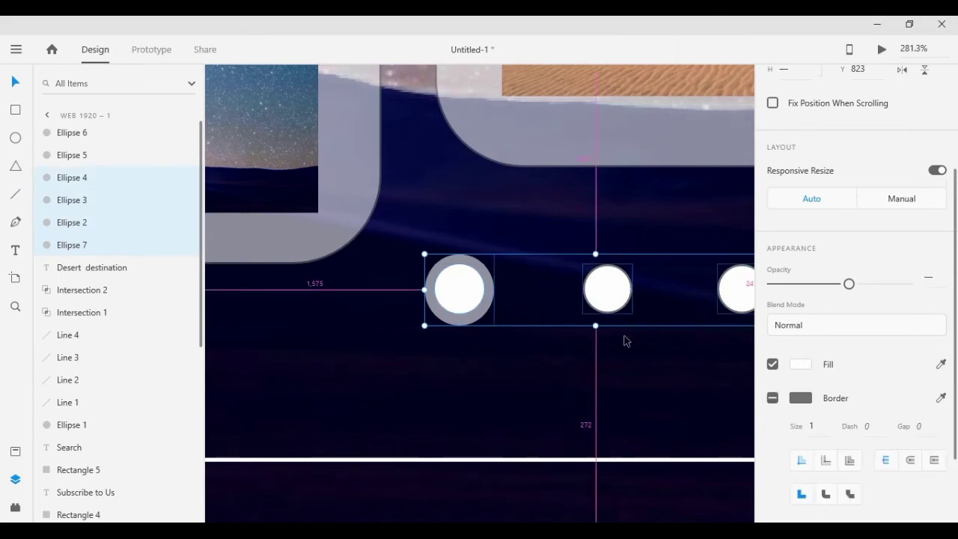
{"action": "scroll", "coordinate": [626, 340], "scroll_direction": "down", "scroll_amount": 5}
{"action": "left_click", "coordinate": [702, 353]}
{"action": "left_click_drag", "start_coordinate": [702, 353], "coordinate": [609, 362]}
{"action": "left_click", "coordinate": [484, 329]}
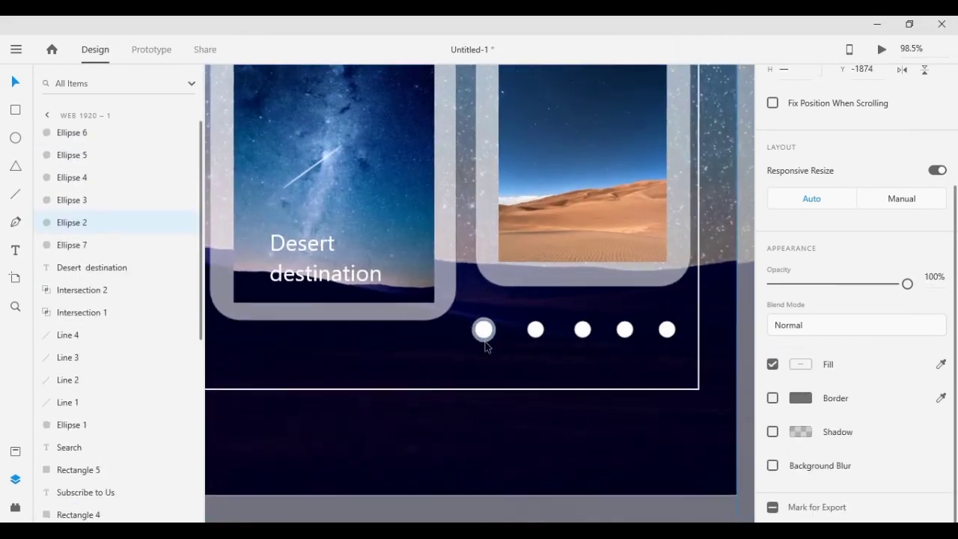
{"action": "left_click", "coordinate": [536, 329], "text": "shift"}
{"action": "left_click", "coordinate": [583, 329], "text": "shift"}
{"action": "left_click", "coordinate": [625, 330], "text": "shift"}
{"action": "left_click", "coordinate": [667, 329], "text": "shift"}
{"action": "left_click_drag", "start_coordinate": [670, 333], "coordinate": [659, 337]}
{"action": "left_click", "coordinate": [657, 344]}
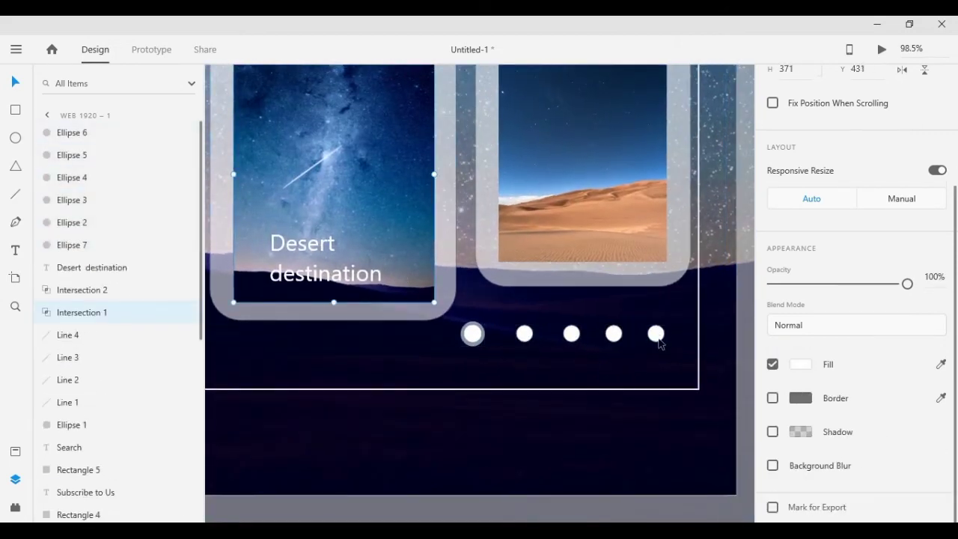
Move all the pagination dots and the halo together further left and down, close to the outline frame's lower edge
{"action": "left_click", "coordinate": [655, 333]}
{"action": "left_click", "coordinate": [614, 333], "text": "shift"}
{"action": "left_click", "coordinate": [572, 333], "text": "shift"}
{"action": "left_click", "coordinate": [525, 333], "text": "shift"}
{"action": "left_click", "coordinate": [473, 333], "text": "shift"}
{"action": "left_click_drag", "start_coordinate": [478, 348], "coordinate": [417, 370]}
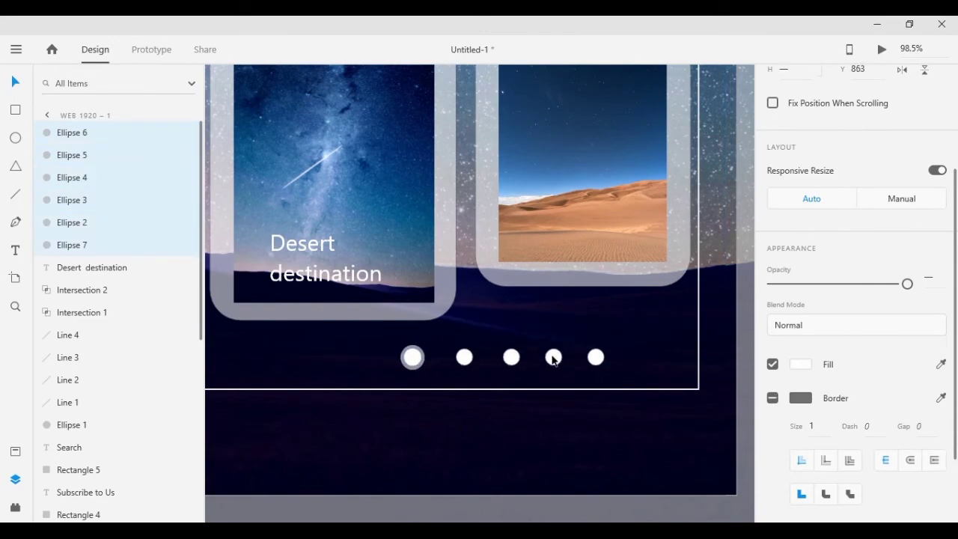
{"action": "key", "text": "ctrl+0"}
{"action": "left_click", "coordinate": [619, 444]}
Scale the four plain dots beside the haloed one down to about 13 by 12
{"action": "scroll", "coordinate": [619, 449], "scroll_direction": "up", "scroll_amount": 6}
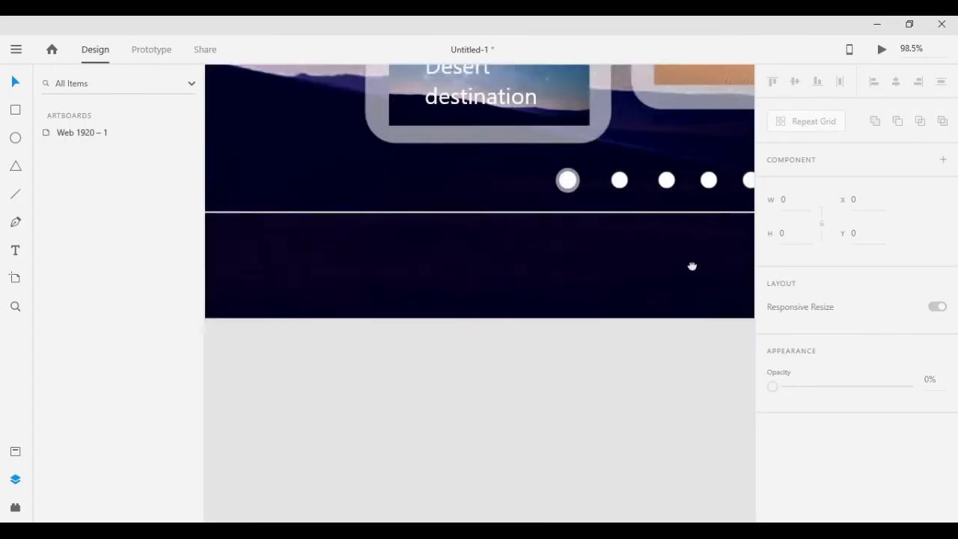
{"action": "left_click", "coordinate": [543, 334]}
{"action": "left_click", "coordinate": [509, 332], "text": "shift"}
{"action": "left_click", "coordinate": [597, 332], "text": "shift"}
{"action": "left_click", "coordinate": [640, 332], "text": "shift"}
{"action": "left_click_drag", "start_coordinate": [648, 323], "coordinate": [639, 330]}
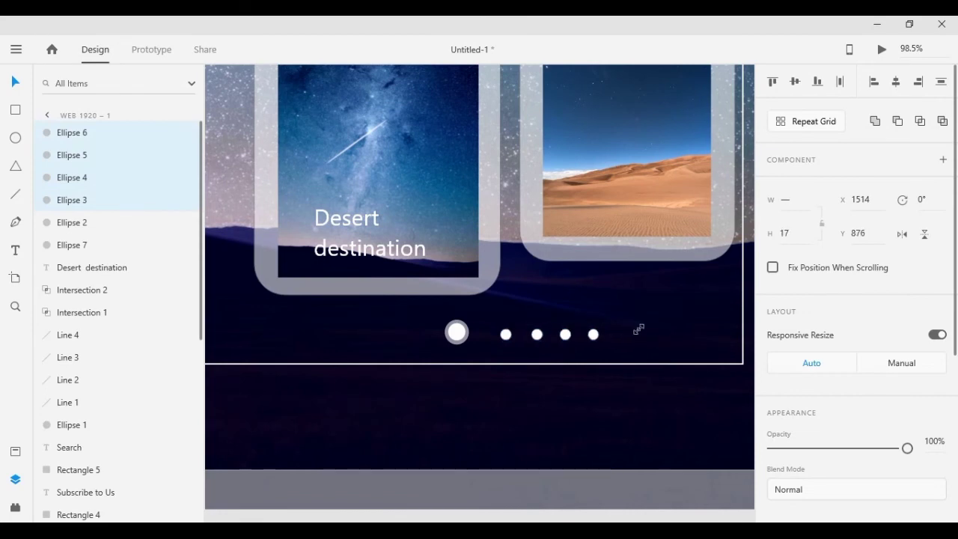
{"action": "left_click", "coordinate": [457, 331]}
{"action": "left_click", "coordinate": [528, 332]}
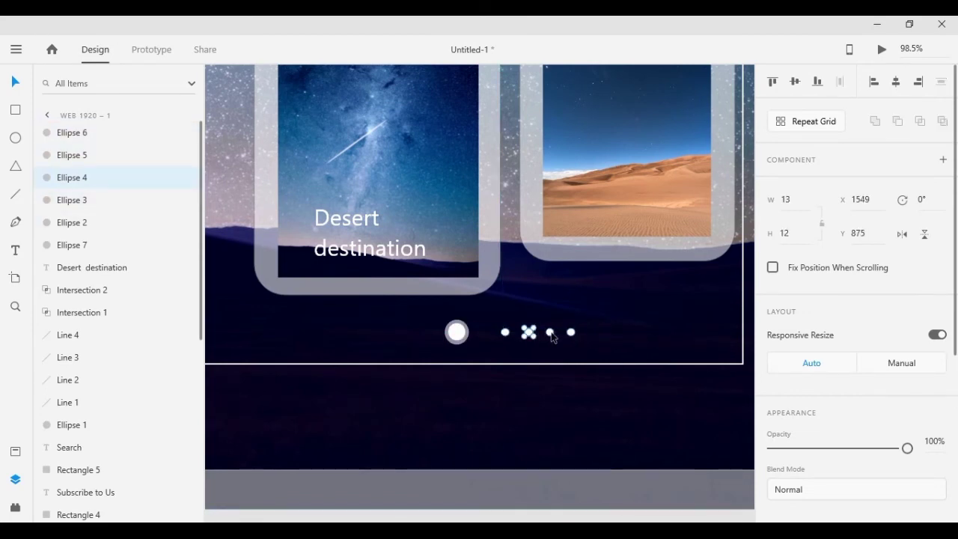
{"action": "left_click", "coordinate": [550, 332], "text": "shift"}
{"action": "left_click", "coordinate": [572, 333], "text": "shift"}
{"action": "left_click", "coordinate": [564, 339]}
{"action": "left_click", "coordinate": [528, 331]}
{"action": "left_click", "coordinate": [550, 332], "text": "shift"}
{"action": "left_click", "coordinate": [571, 332], "text": "shift"}
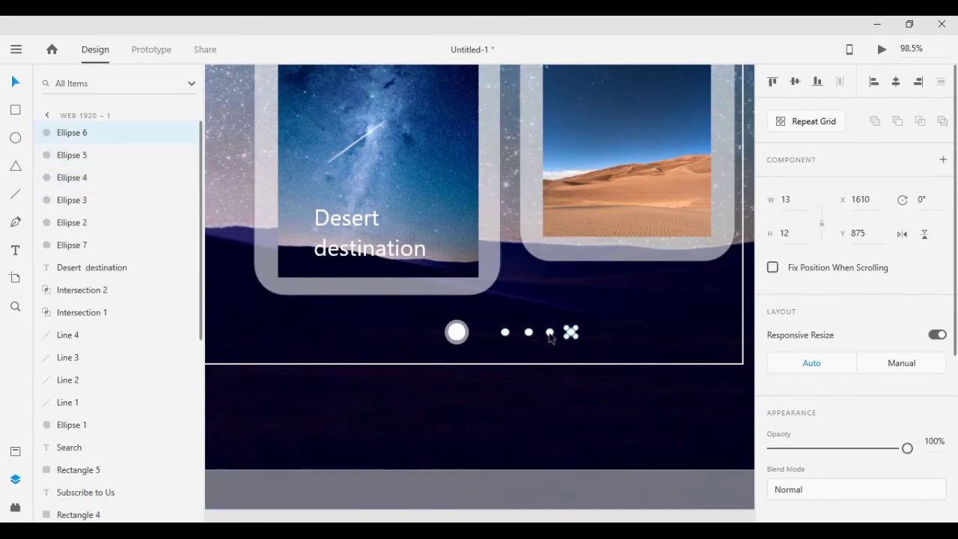
Shift the three outer small dots to the right to widen the gaps between them
{"action": "scroll", "coordinate": [570, 331], "scroll_direction": "up", "scroll_amount": 5}
{"action": "left_click_drag", "start_coordinate": [575, 322], "coordinate": [680, 324]}
{"action": "left_click", "coordinate": [384, 318]}
{"action": "left_click", "coordinate": [563, 318]}
{"action": "left_click", "coordinate": [624, 318], "text": "shift"}
{"action": "left_click_drag", "start_coordinate": [505, 324], "coordinate": [500, 312]}
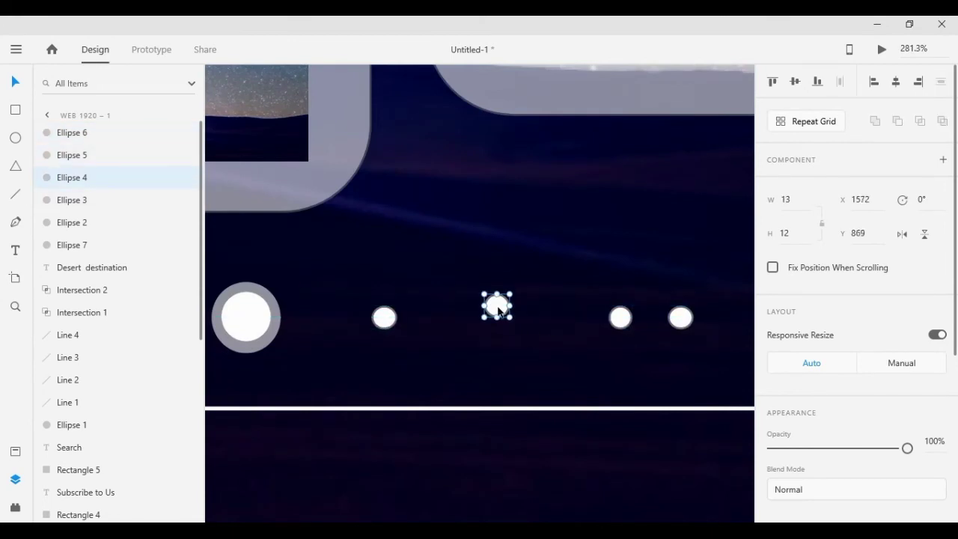
Reposition the last two small dots so that all four are evenly spaced in one line
{"action": "left_click_drag", "start_coordinate": [681, 320], "coordinate": [726, 321]}
{"action": "left_click", "coordinate": [620, 319]}
{"action": "left_click_drag", "start_coordinate": [620, 321], "coordinate": [616, 321]}
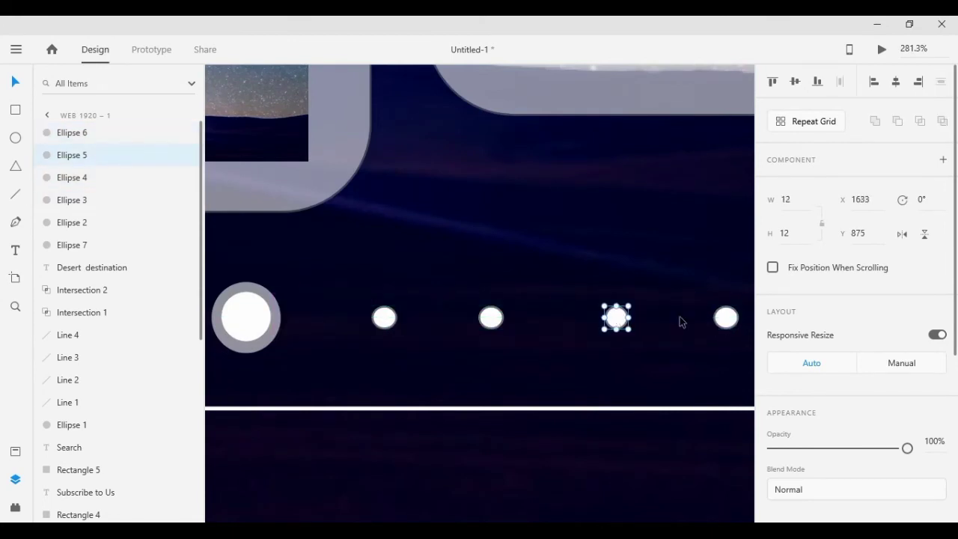
{"action": "left_click_drag", "start_coordinate": [723, 320], "coordinate": [723, 319]}
{"action": "left_click", "coordinate": [616, 318], "text": "shift"}
{"action": "left_click_drag", "start_coordinate": [616, 318], "coordinate": [595, 318]}
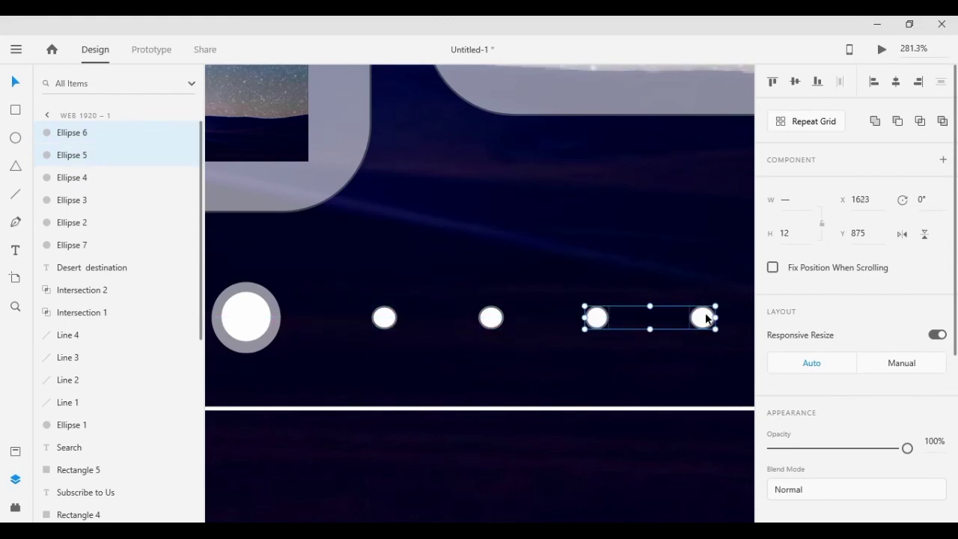
{"action": "left_click", "coordinate": [704, 318]}
{"action": "left_click_drag", "start_coordinate": [704, 319], "coordinate": [696, 318]}
{"action": "key", "text": "ctrl+0"}
{"action": "left_click", "coordinate": [577, 430]}
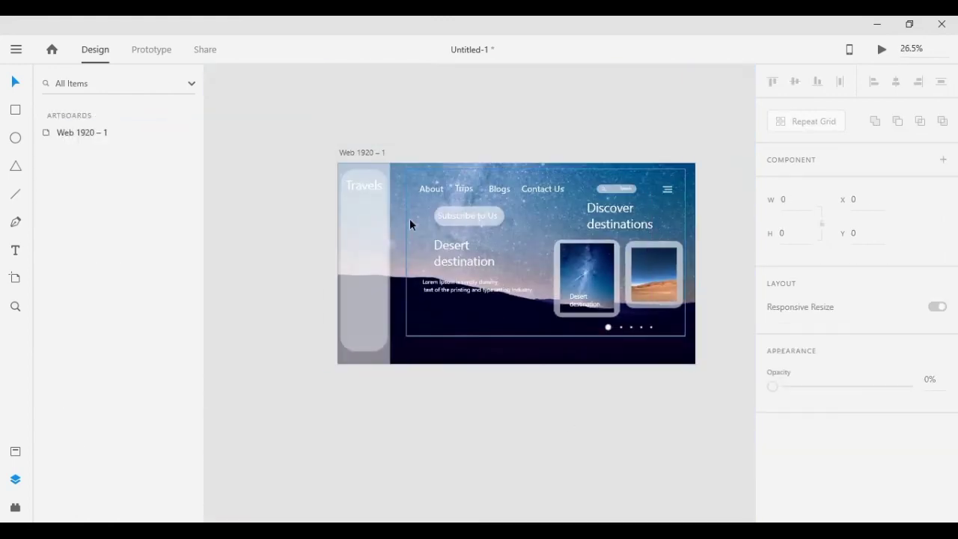
Place a copy of the About text below the outline frame under the photos and change its wording to Pre
{"action": "left_click", "coordinate": [434, 190]}
{"action": "left_click_drag", "start_coordinate": [434, 190], "coordinate": [594, 353]}
{"action": "key", "text": "ctrl+3"}
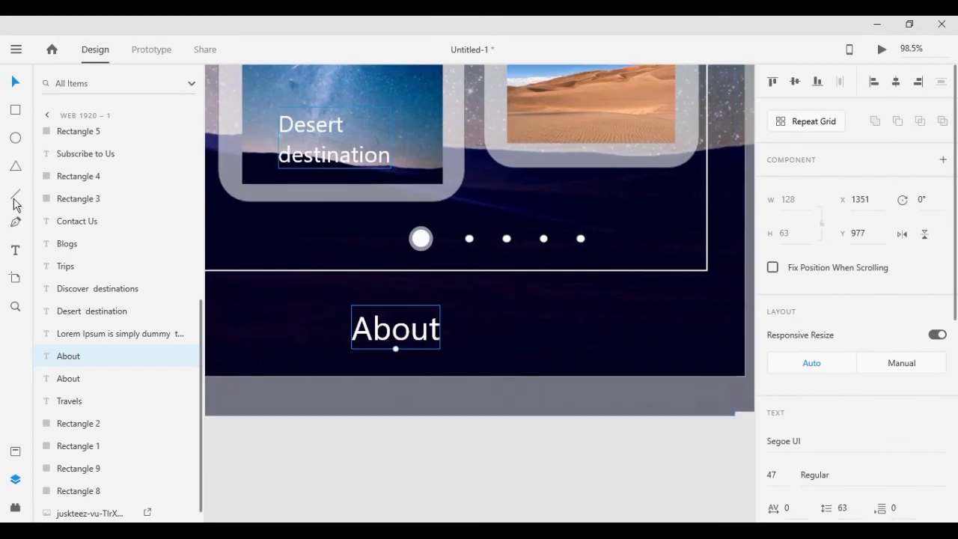
{"action": "double_click", "coordinate": [414, 335]}
{"action": "type", "text": "Pre"}
{"action": "key", "text": "Escape"}
Duplicate the Pre label toward the artboard's right edge on the same line and change the copy's text to Next
{"action": "key", "text": "ctrl+d"}
{"action": "left_click_drag", "start_coordinate": [374, 330], "coordinate": [665, 333]}
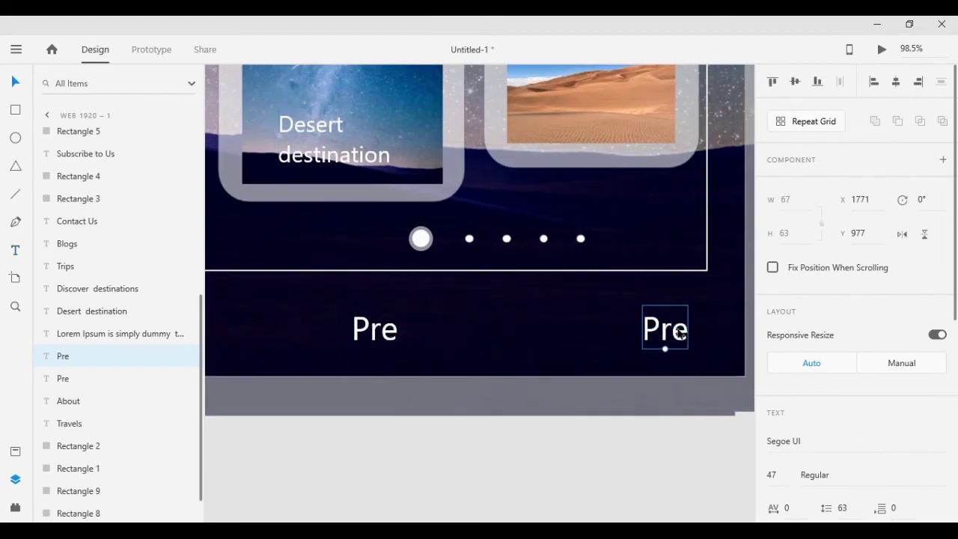
{"action": "double_click", "coordinate": [674, 335]}
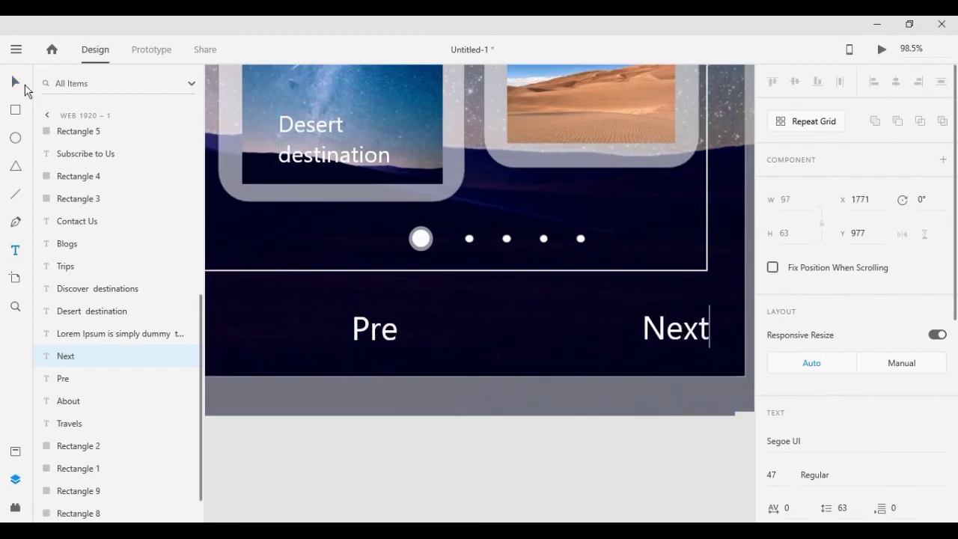
{"action": "key", "text": "Escape"}
Select the Pre and Next labels together and reduce their font size
{"action": "left_click", "coordinate": [63, 378], "text": "shift"}
{"action": "scroll", "coordinate": [815, 212], "scroll_direction": "down", "scroll_amount": 4}
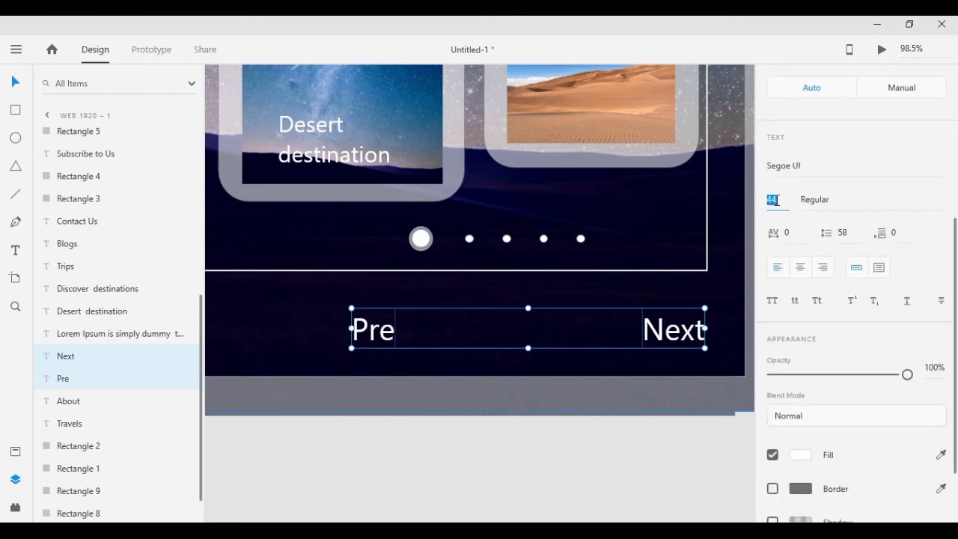
{"action": "scroll", "coordinate": [560, 415], "scroll_direction": "down", "scroll_amount": 5}
{"action": "left_click", "coordinate": [494, 298]}
Add the twitter, facebook and instagram icons at 64 by 64 in a row below the outline frame, near the sidebar
{"action": "key", "text": "ctrl+3"}
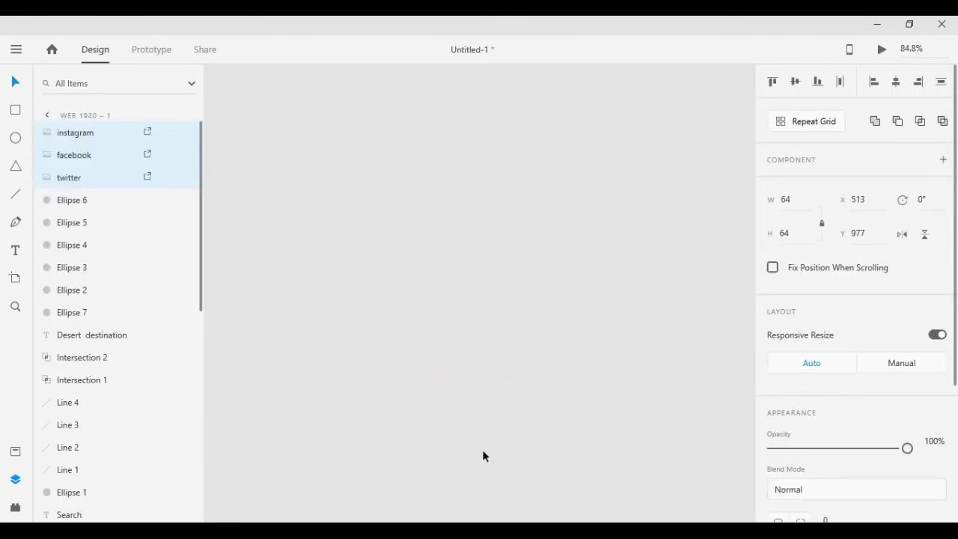
{"action": "left_click_drag", "start_coordinate": [607, 213], "coordinate": [697, 213]}
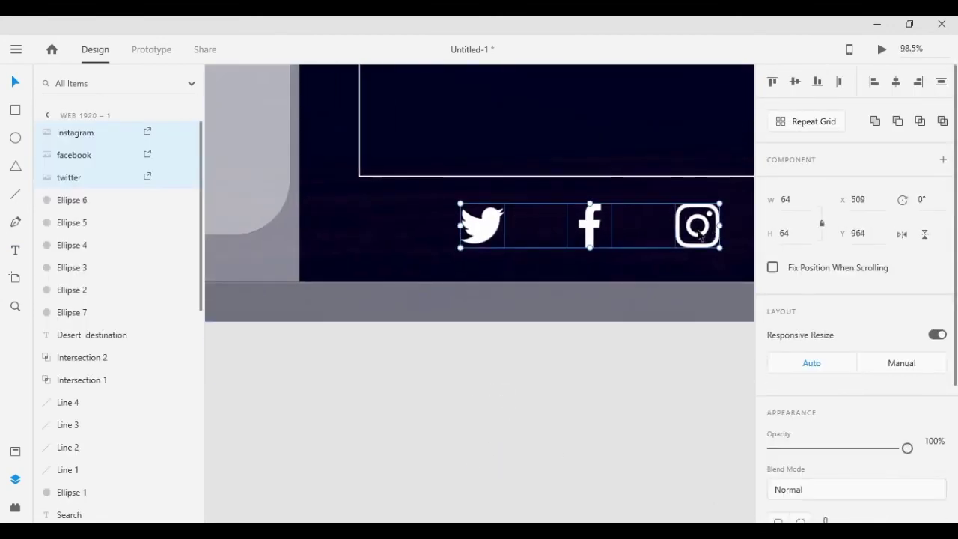
{"action": "left_click_drag", "start_coordinate": [577, 225], "coordinate": [517, 216]}
{"action": "left_click", "coordinate": [622, 431]}
Shift the three social media icons together slightly left, to an X position of about 384
{"action": "scroll", "coordinate": [679, 443], "scroll_direction": "down", "scroll_amount": 5}
{"action": "scroll", "coordinate": [590, 427], "scroll_direction": "up", "scroll_amount": 4}
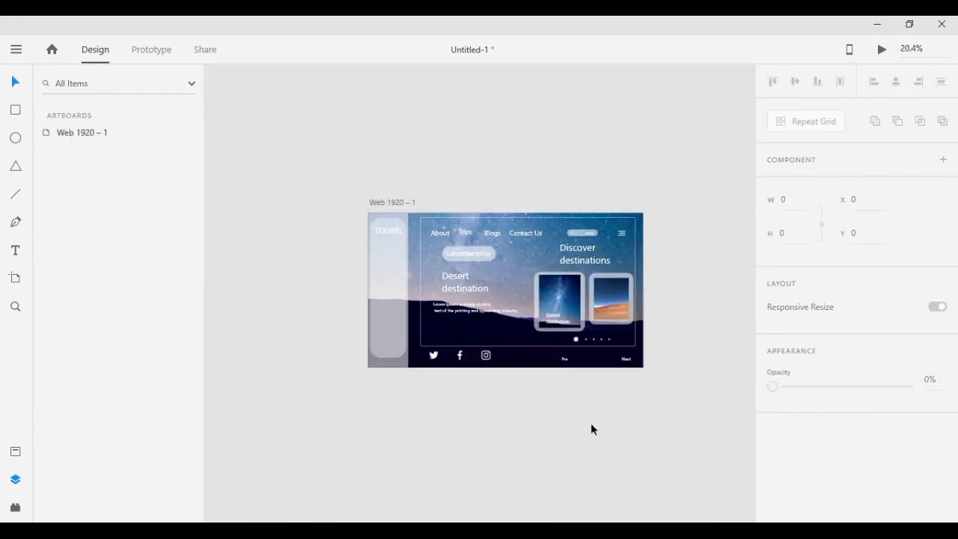
{"action": "scroll", "coordinate": [565, 378], "scroll_direction": "down", "scroll_amount": 2}
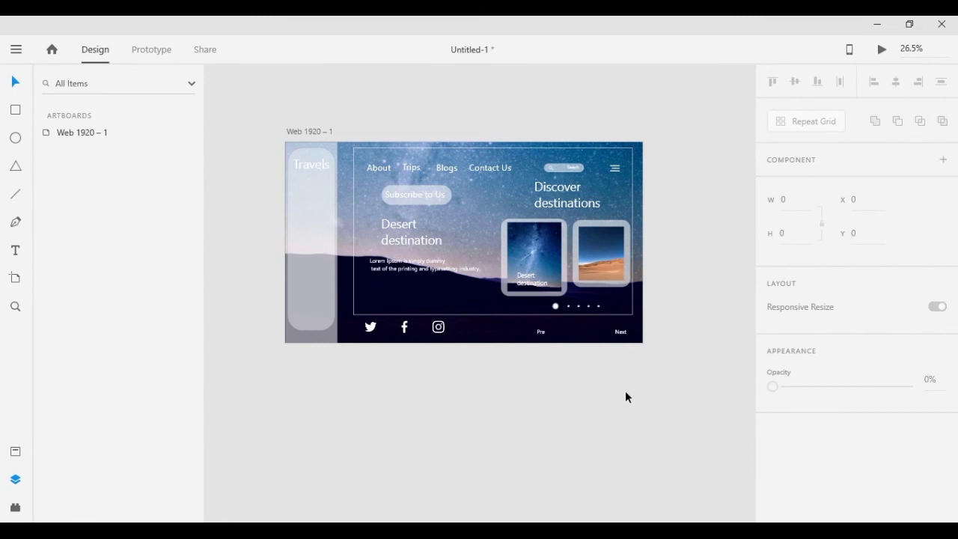
{"action": "left_click", "coordinate": [448, 336]}
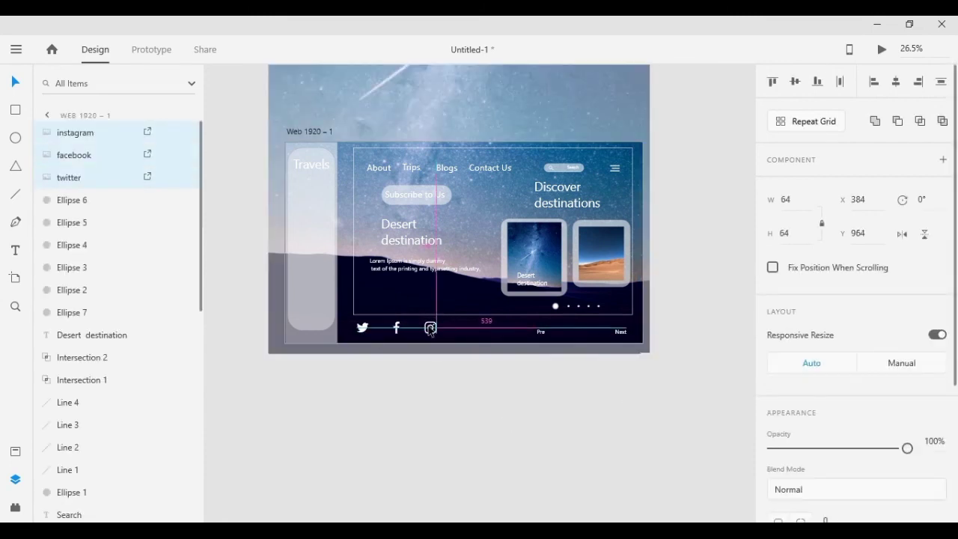
{"action": "left_click", "coordinate": [490, 429]}
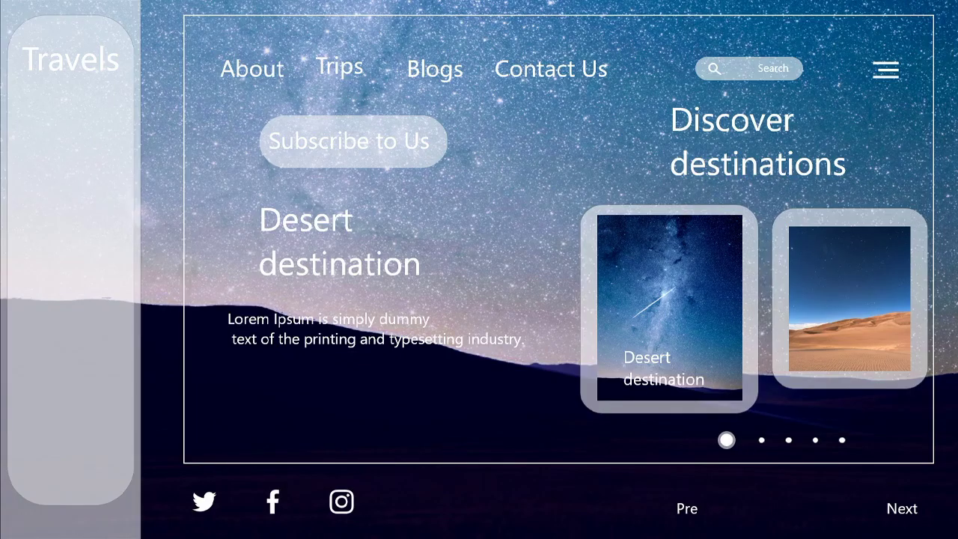